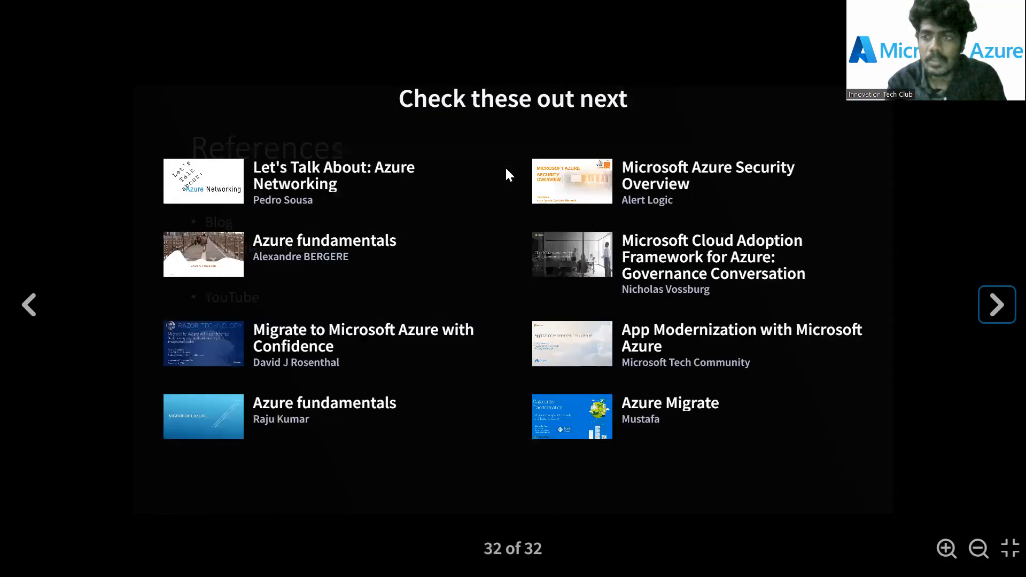
Leave the full-screen slide presentation, switch to the Azure portal home page and open the Blueprints service
key(Left)
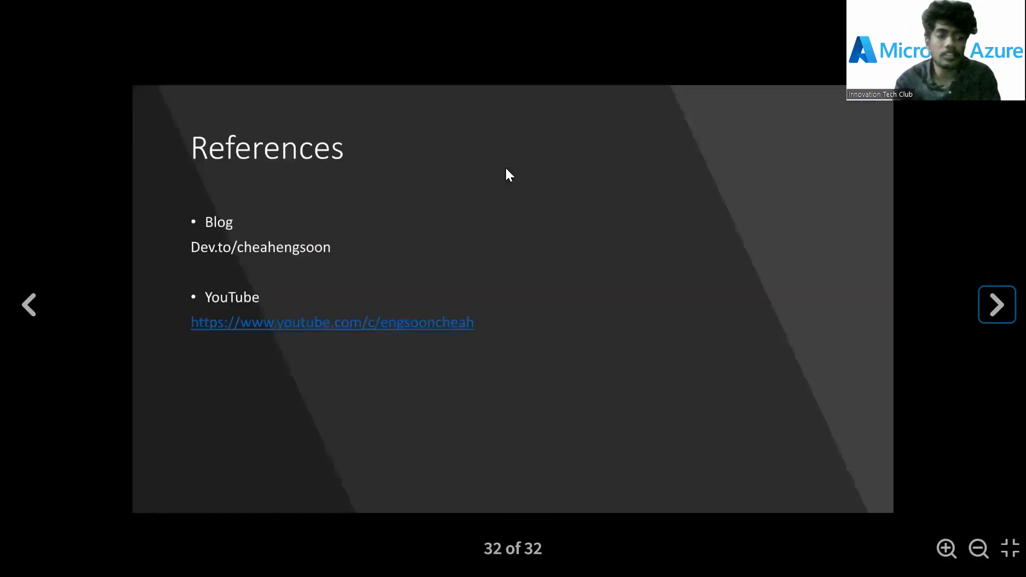
key(Escape)
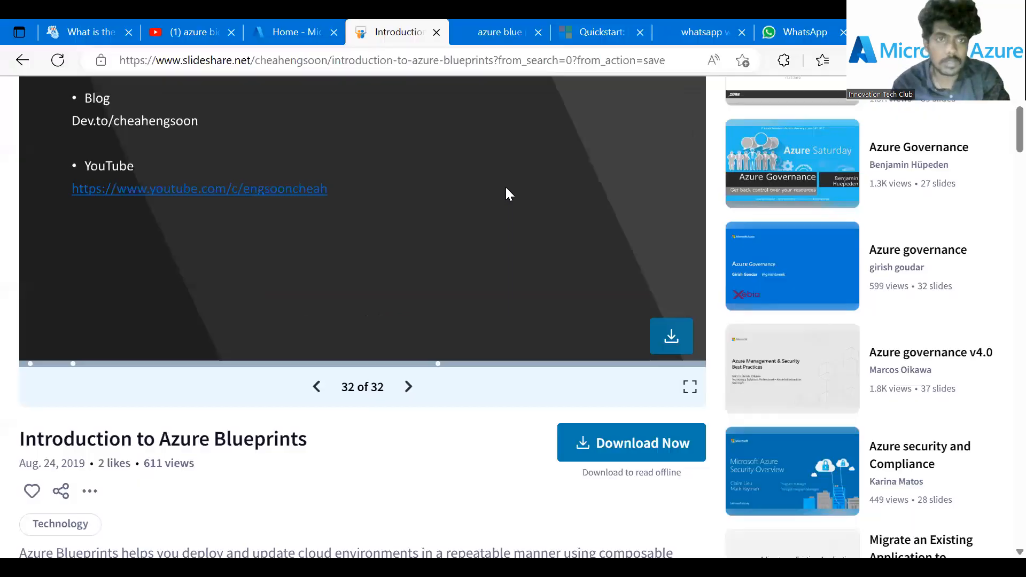
click(310, 36)
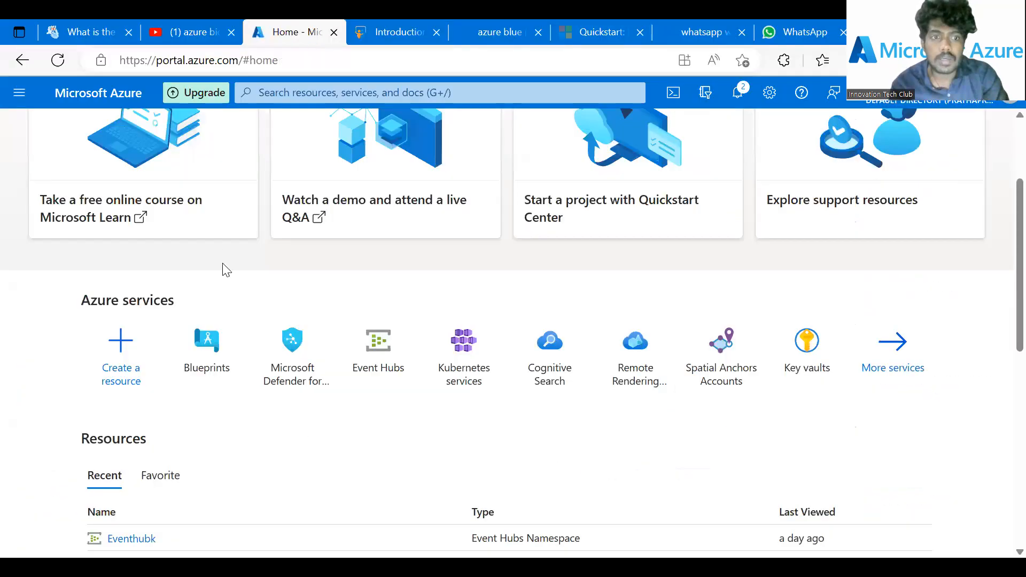
scroll(224, 270, up, 3)
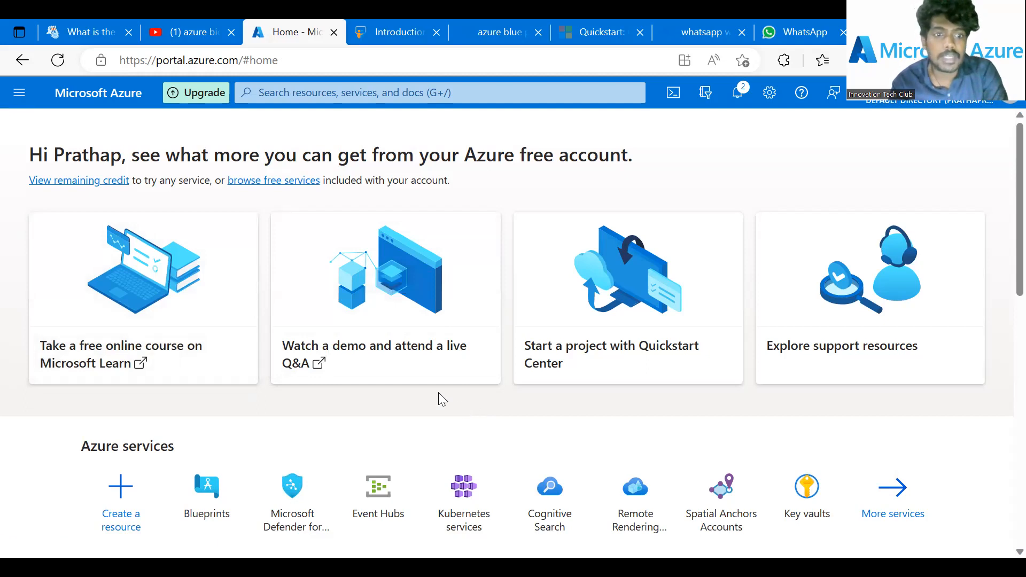
scroll(440, 399, down, 1)
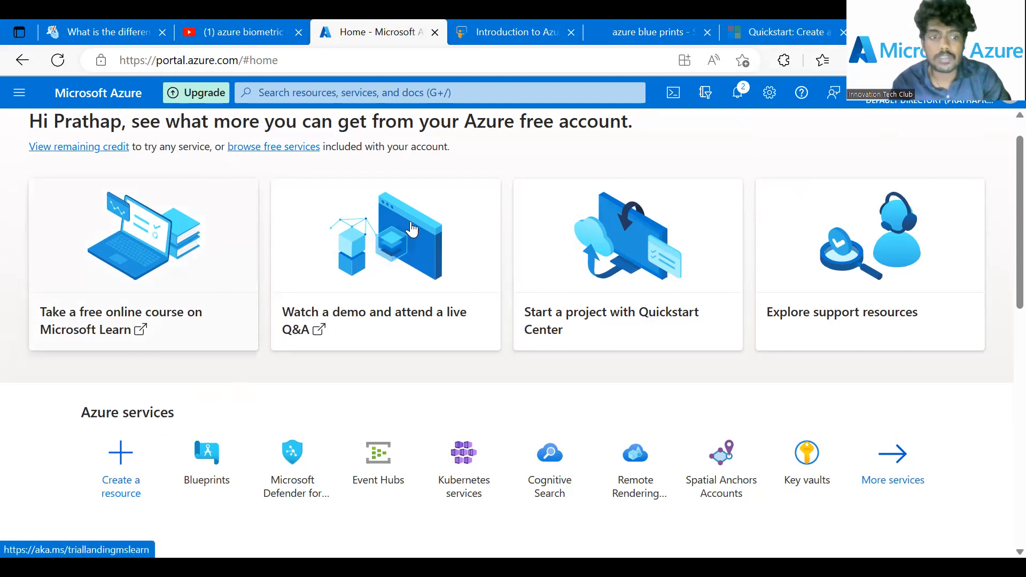
scroll(204, 394, down, 1)
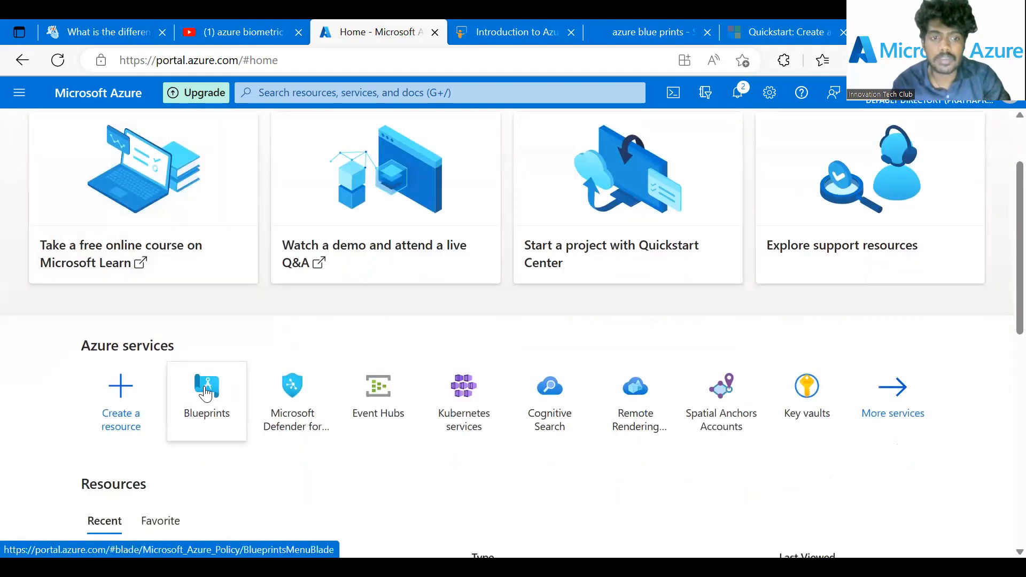
click(205, 394)
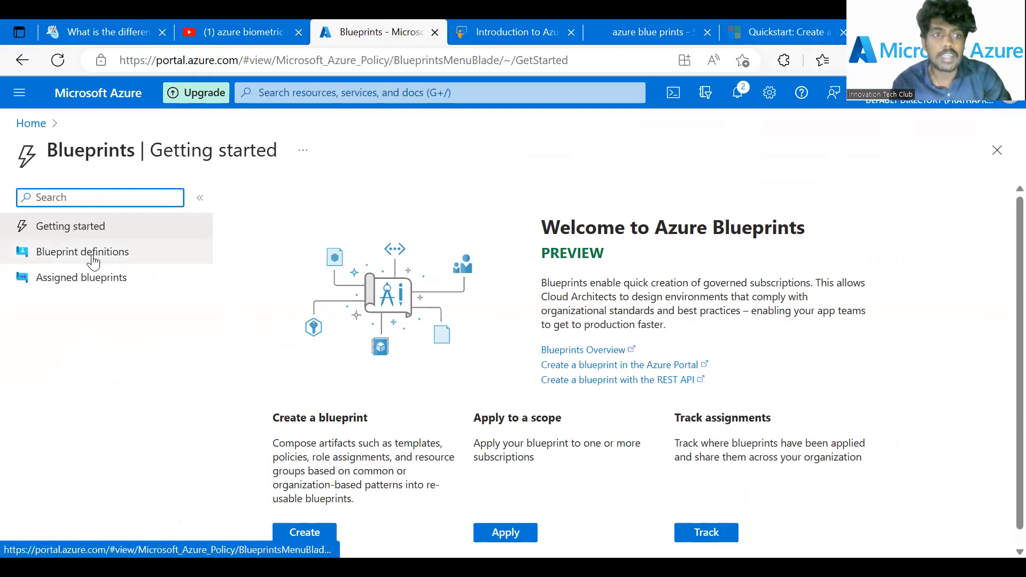
Look through the blueprint definitions and the assigned blueprints, and return to the Getting started page
click(99, 249)
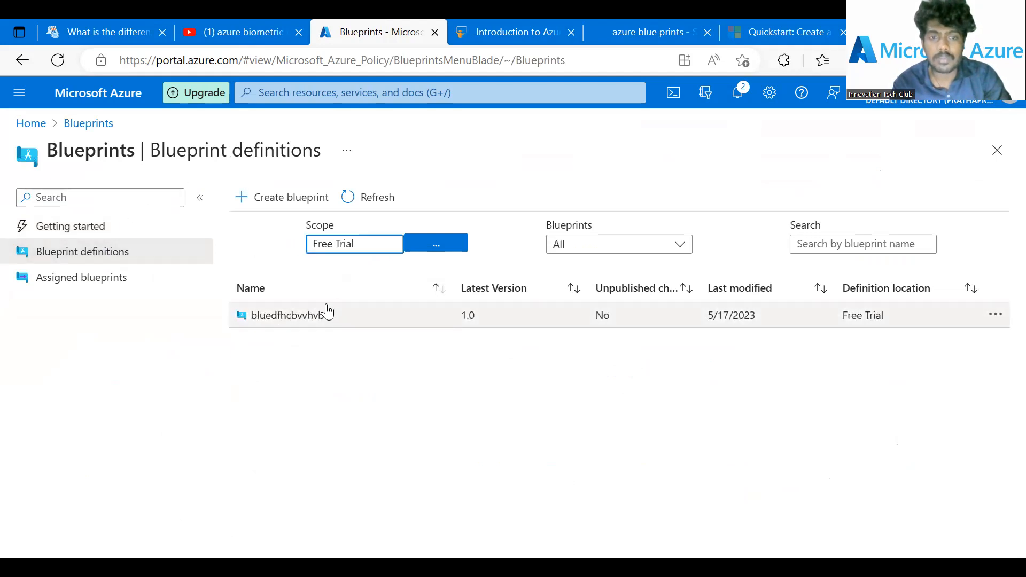
click(97, 279)
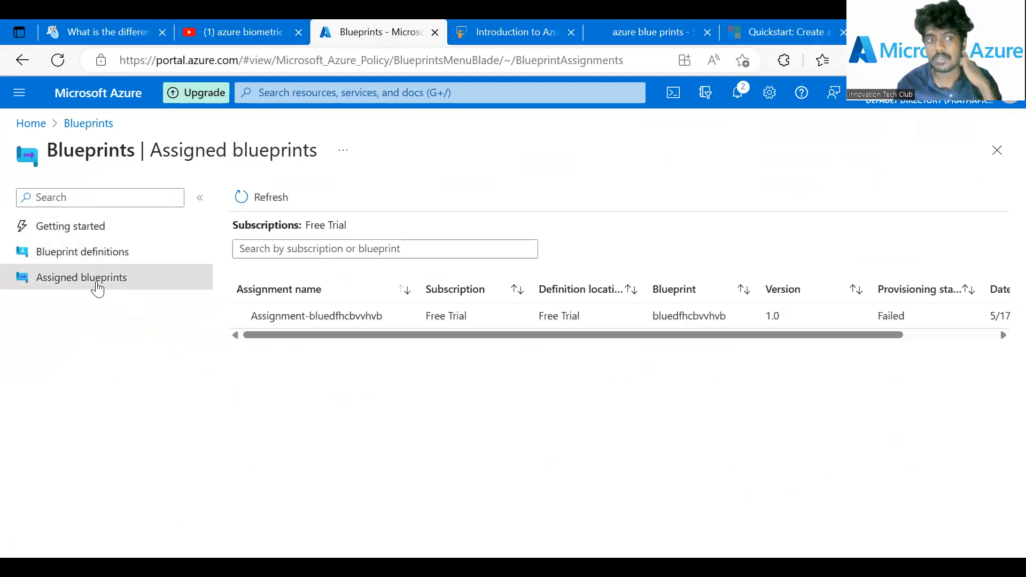
click(104, 231)
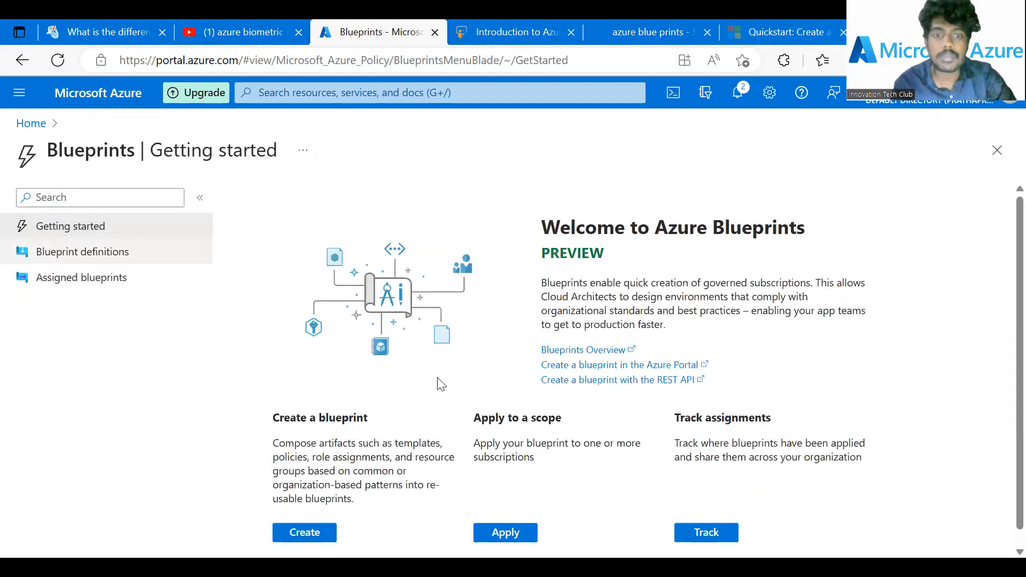
Start a new blueprint from the blank blueprint sample and name it innoblue
scroll(442, 384, down, 2)
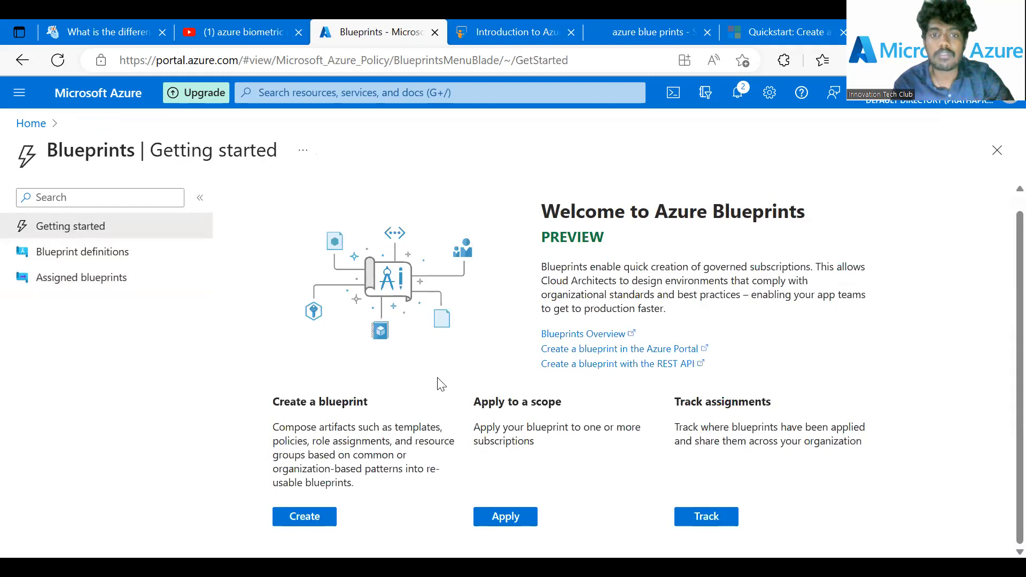
click(305, 517)
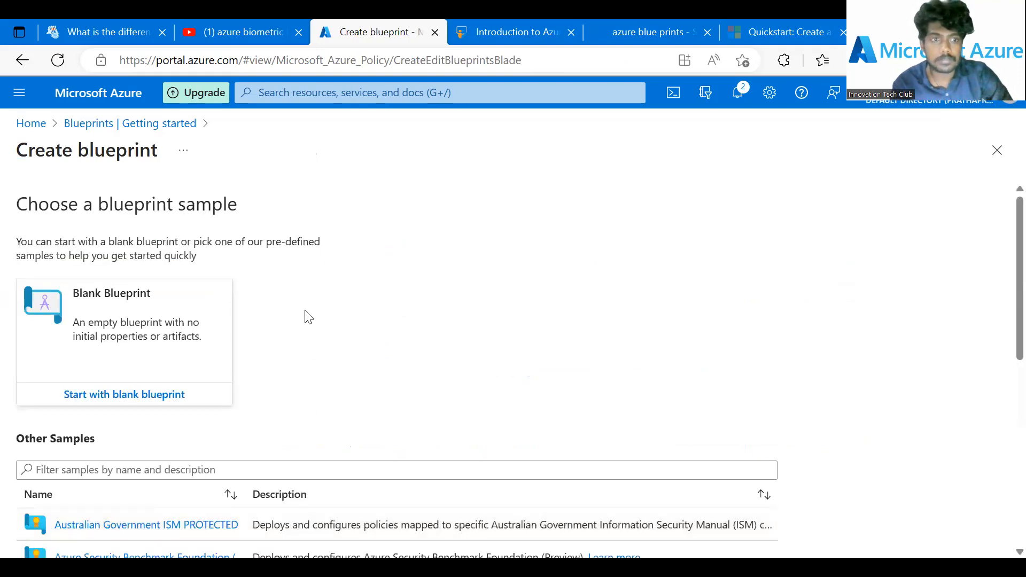
scroll(308, 318, down, 2)
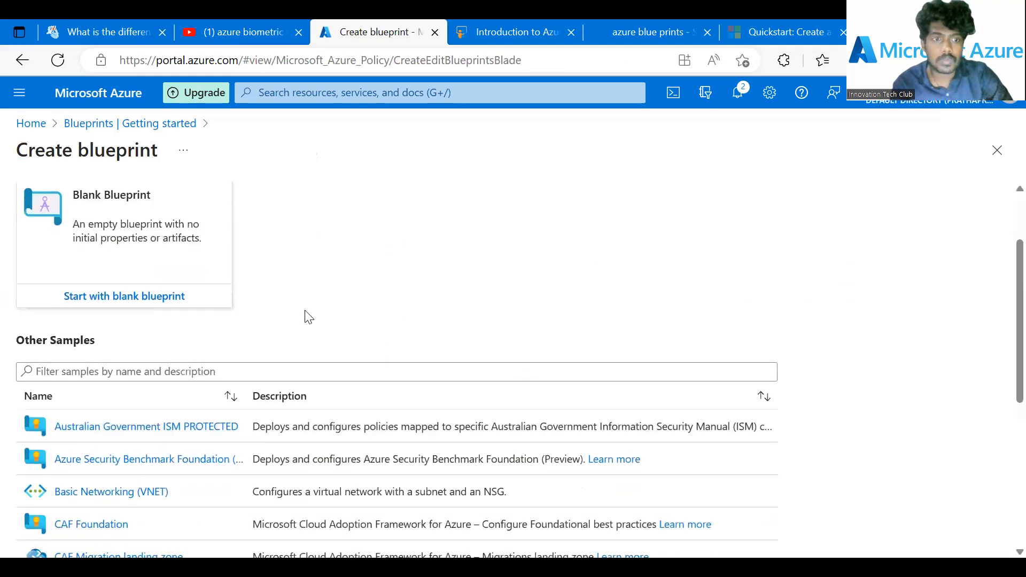
click(141, 293)
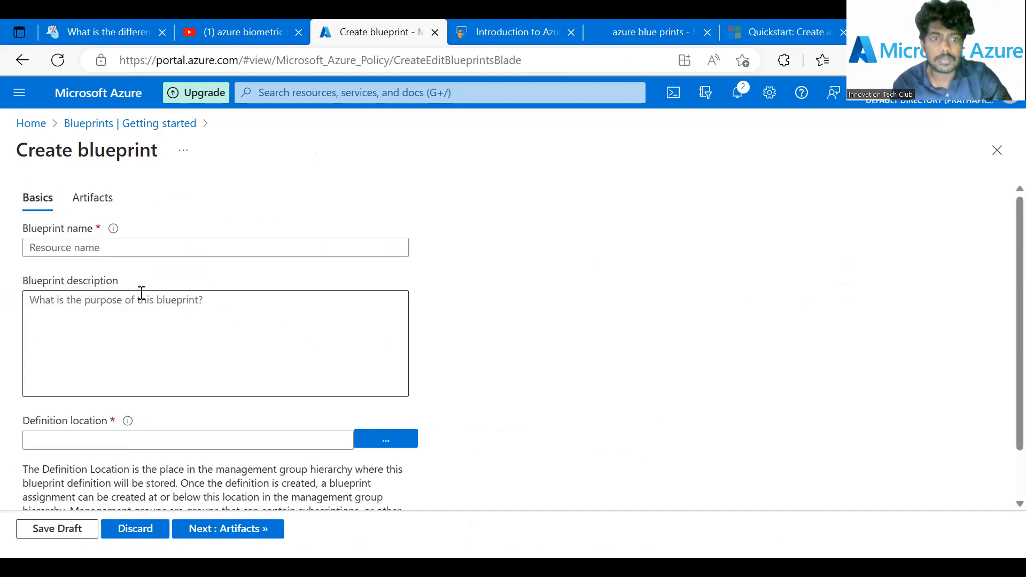
click(68, 250)
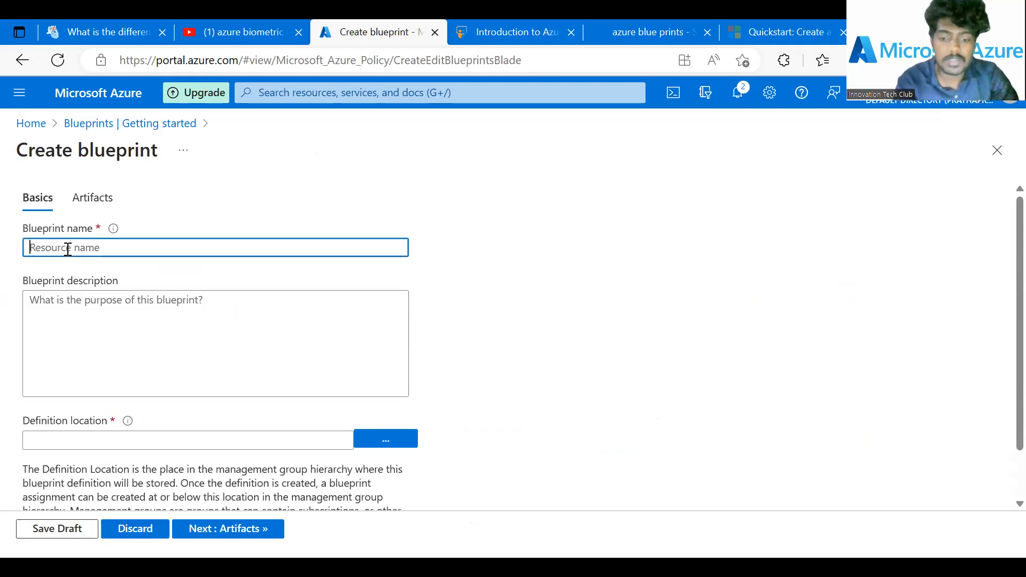
text(inn)
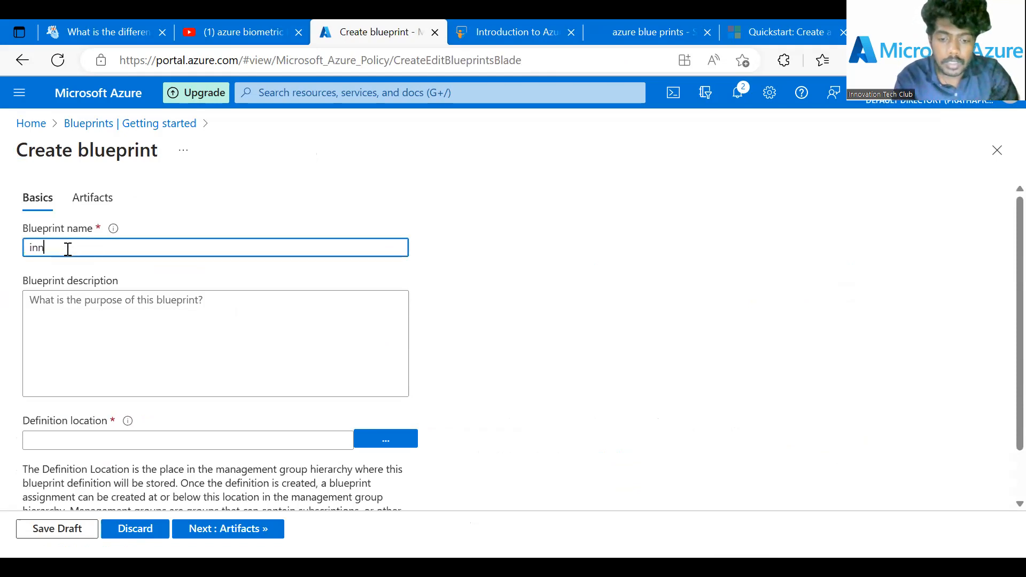
text(oblue)
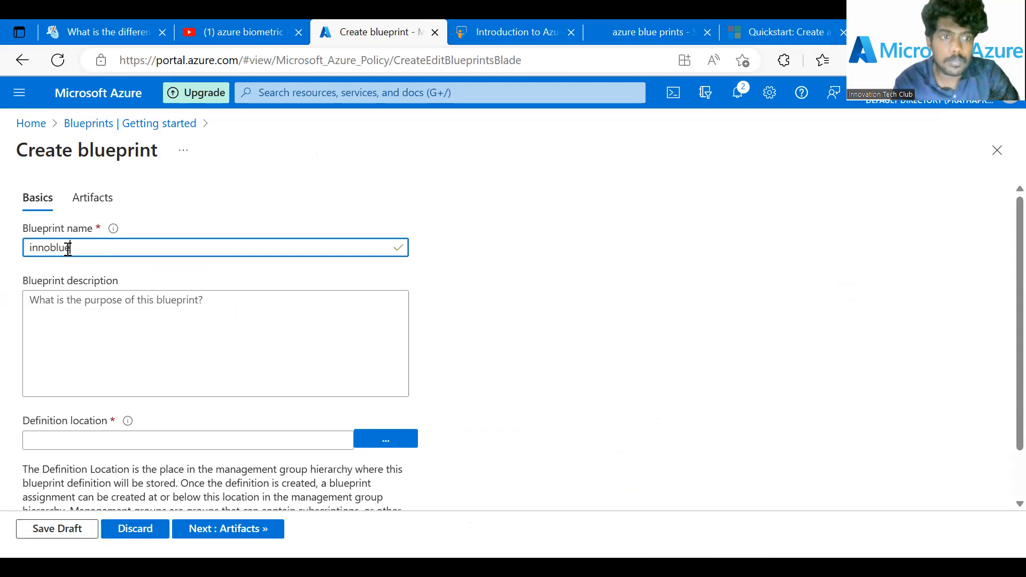
Set the blueprint's definition location to the Free Trial subscription
scroll(264, 303, down, 1)
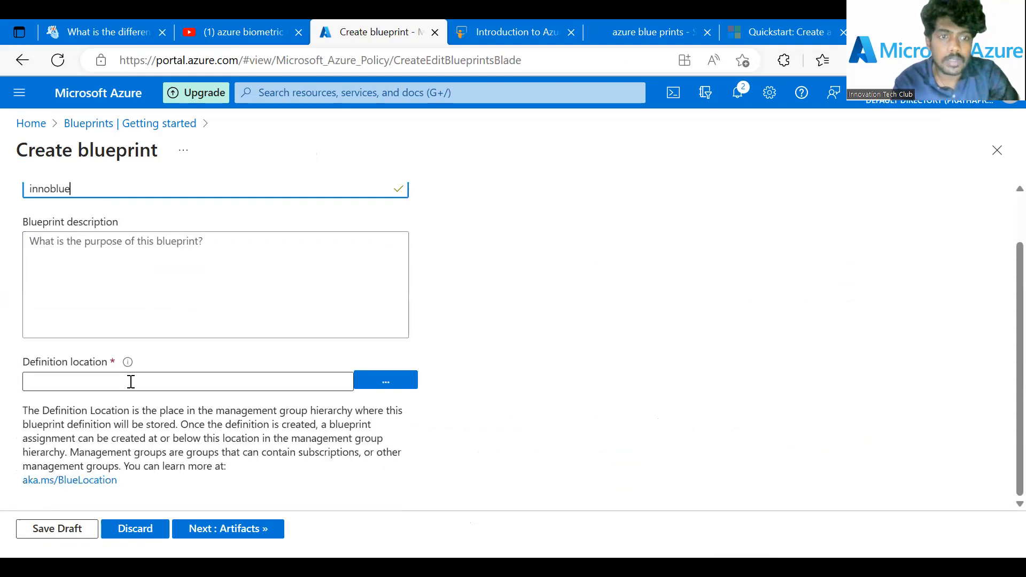
click(224, 388)
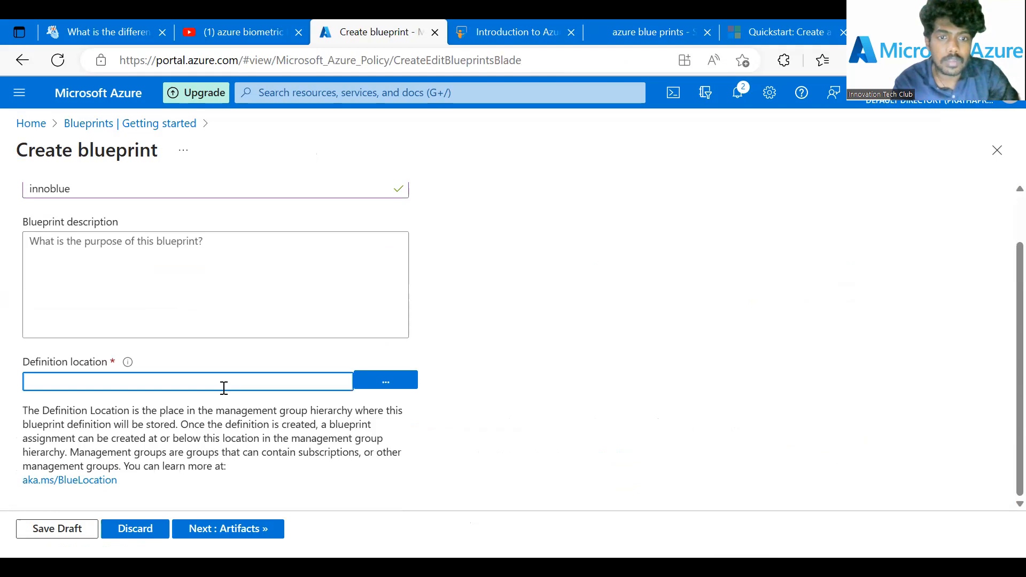
click(378, 390)
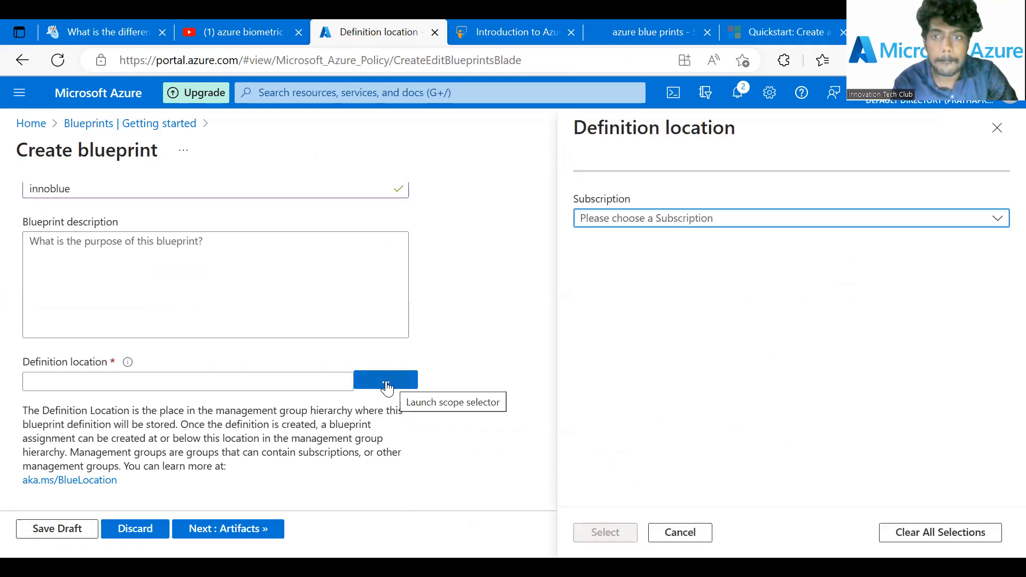
click(628, 219)
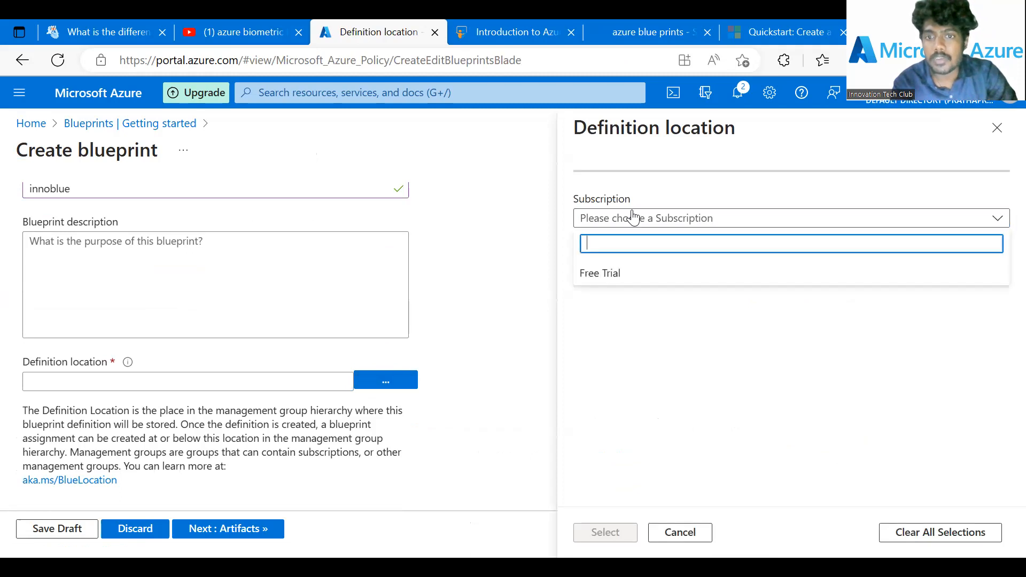
click(595, 273)
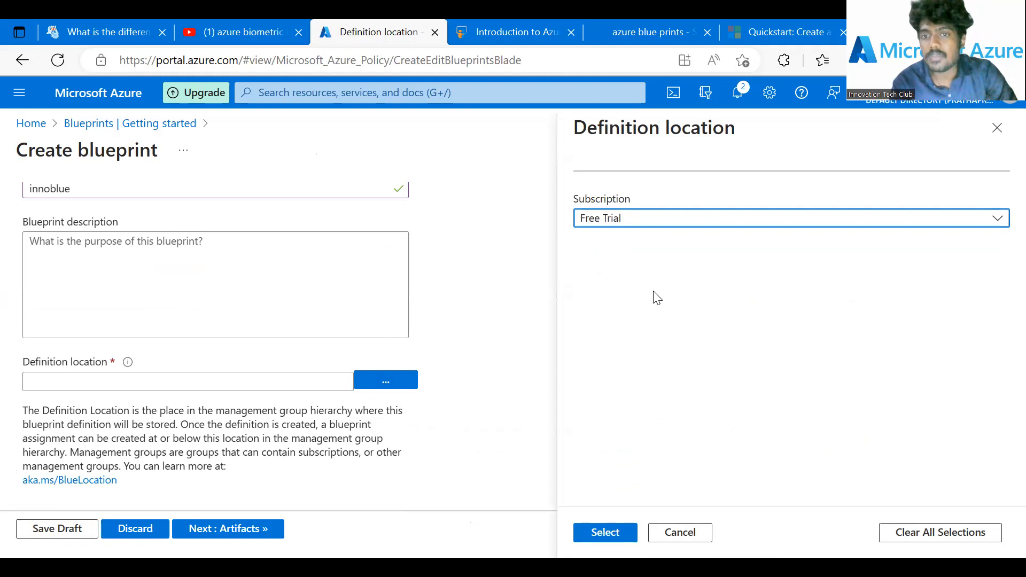
click(604, 533)
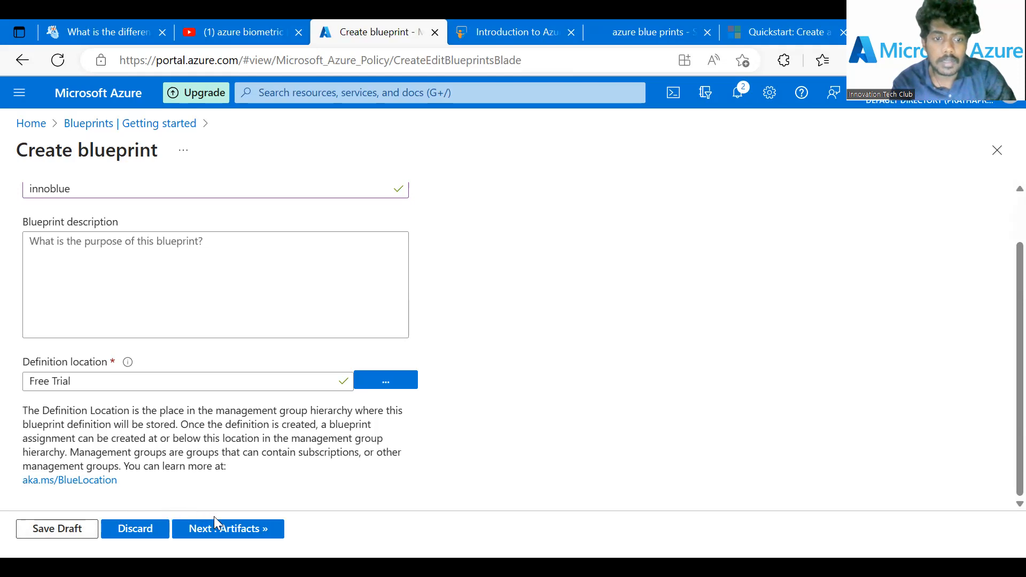
Proceed to the blueprint's artifacts, start adding an artifact under Subscription and display the available artifact types
click(209, 541)
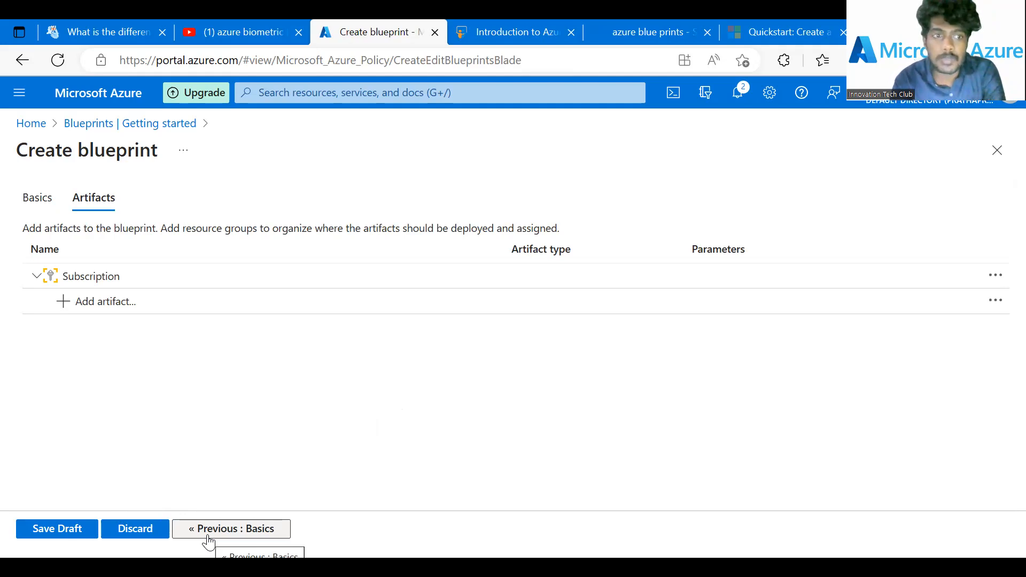
click(101, 310)
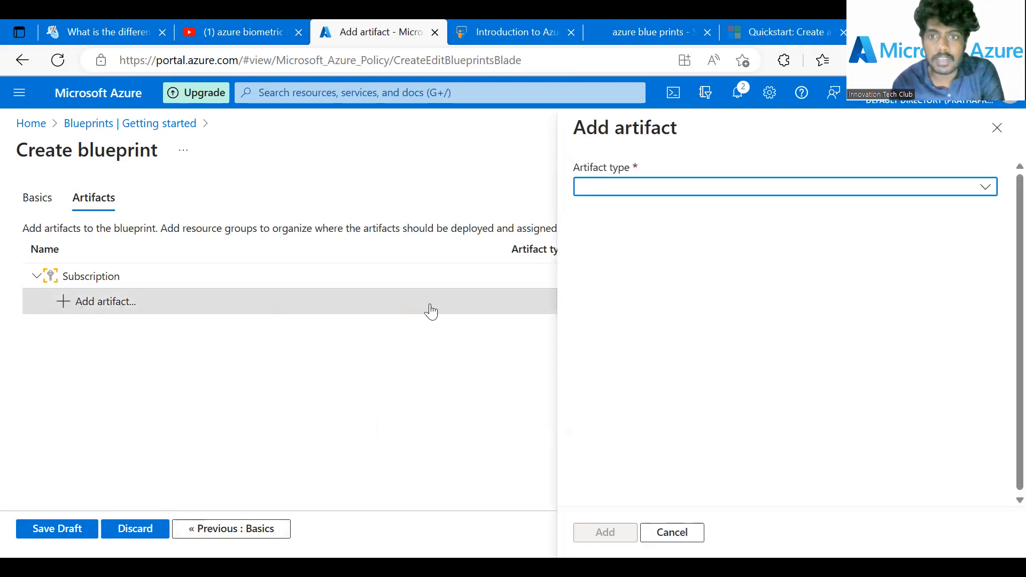
click(749, 189)
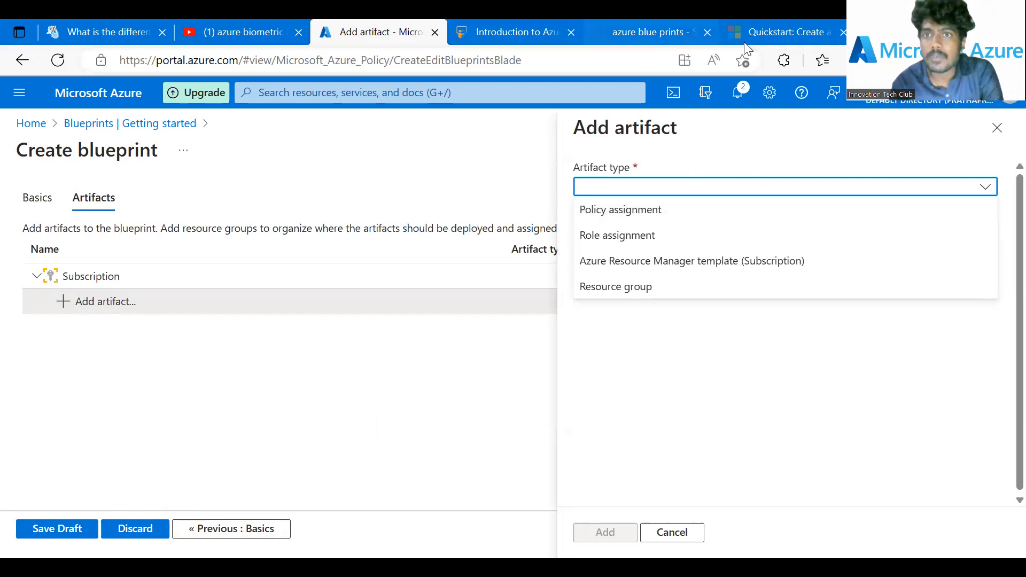
Switch to the Introduction to Azure Blueprints slides on SlideShare and go back to slide 9, the Build a Blueprint demo
click(680, 35)
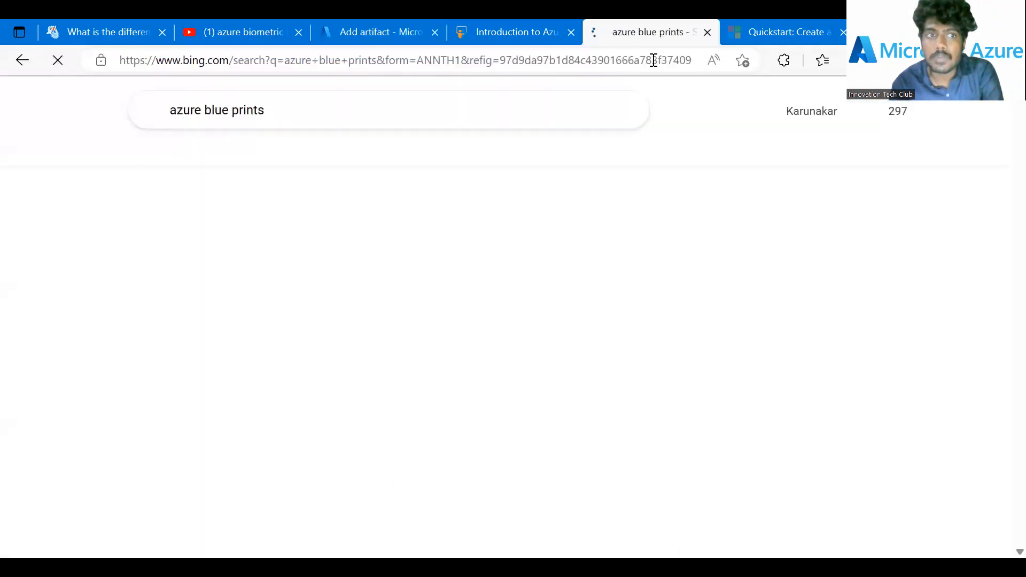
click(528, 44)
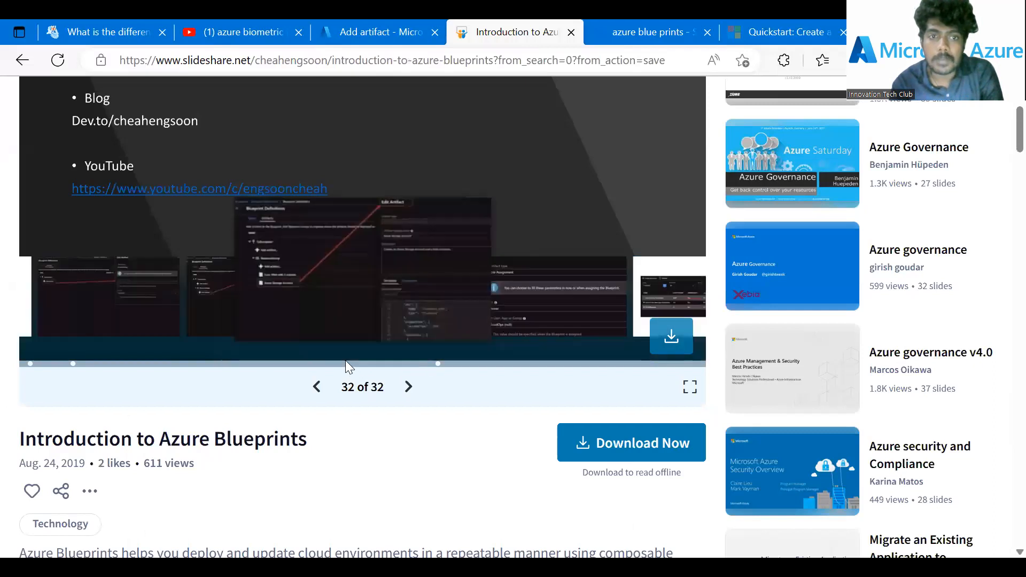
click(345, 362)
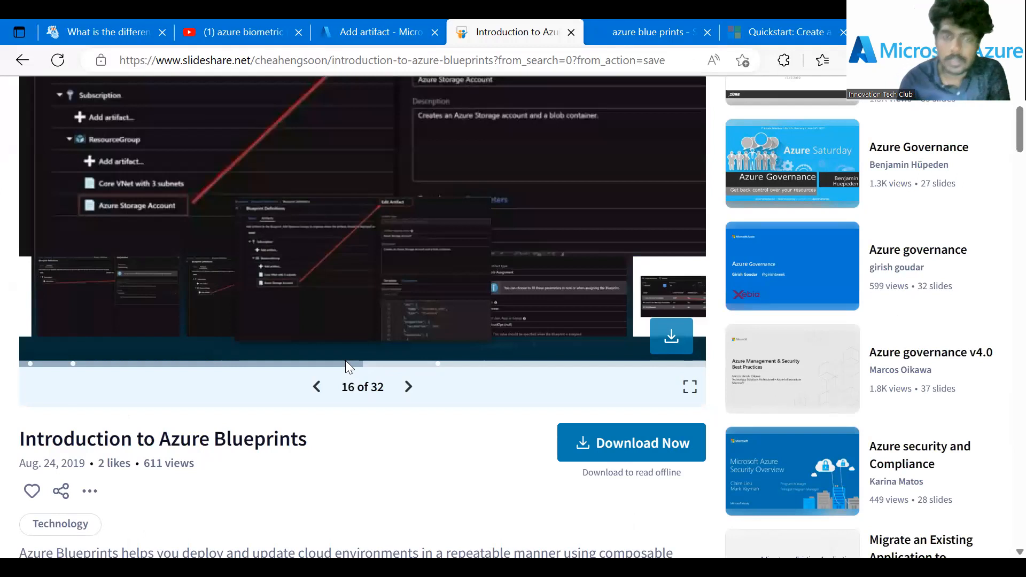
key(Left)
key(Left)
key(Left)
key(Left)
key(Left)
key(Left)
key(Left)
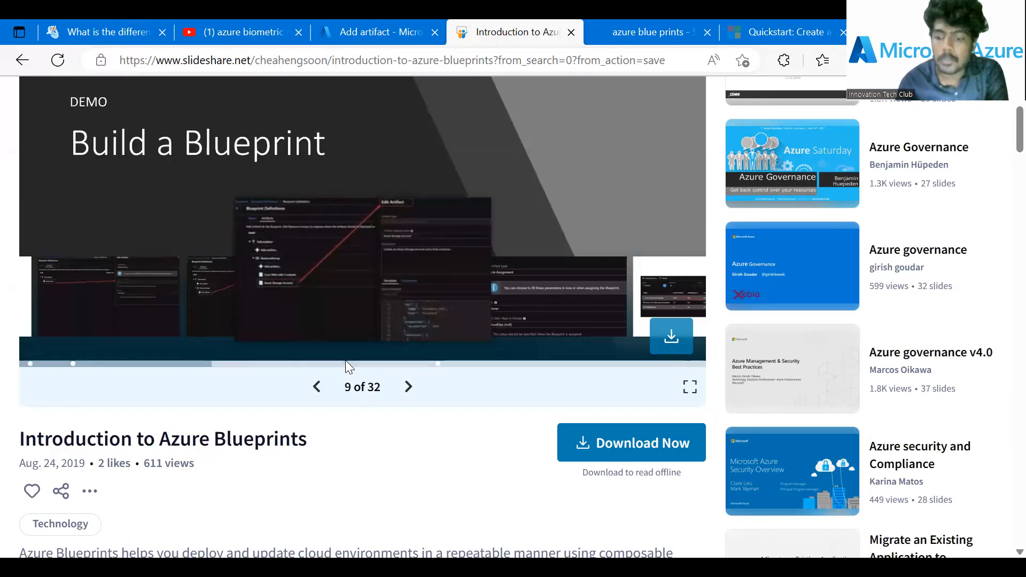
Review the slides on creating a blueprint and adding artifacts up to slide 15, and return to the portal's Add artifact form
key(Right)
key(Right)
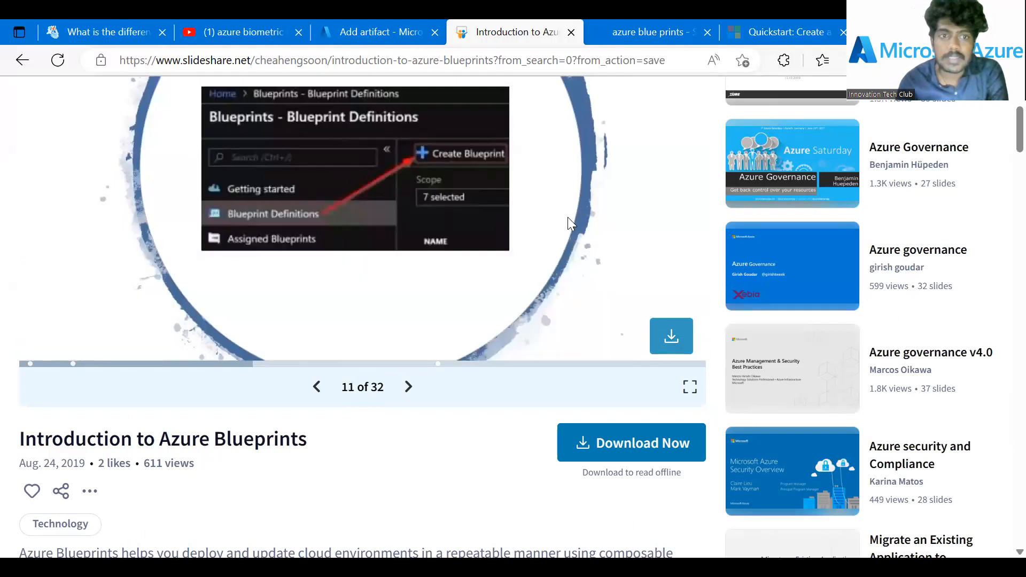
key(Right)
key(Right)
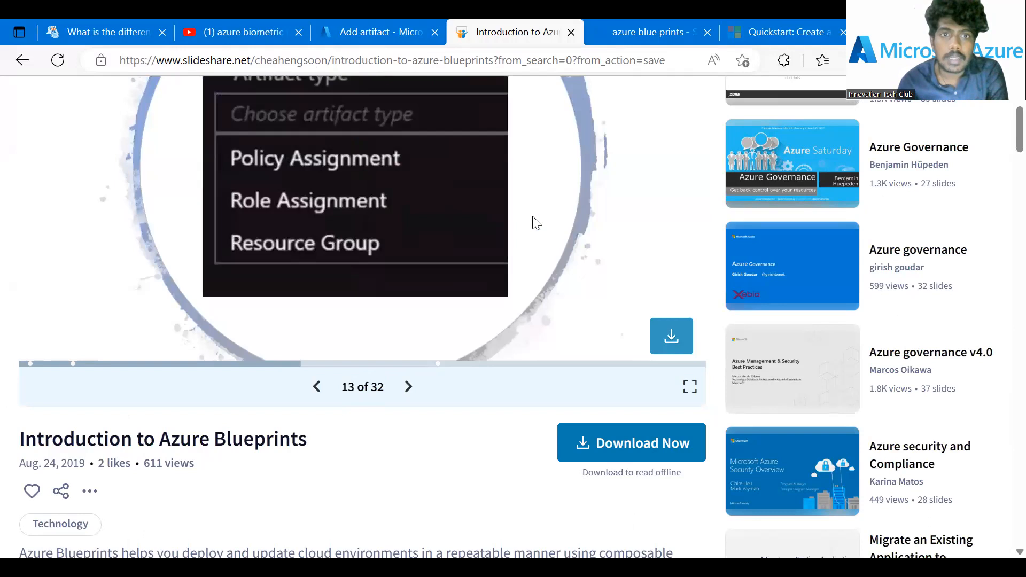
scroll(452, 214, up, 2)
key(Right)
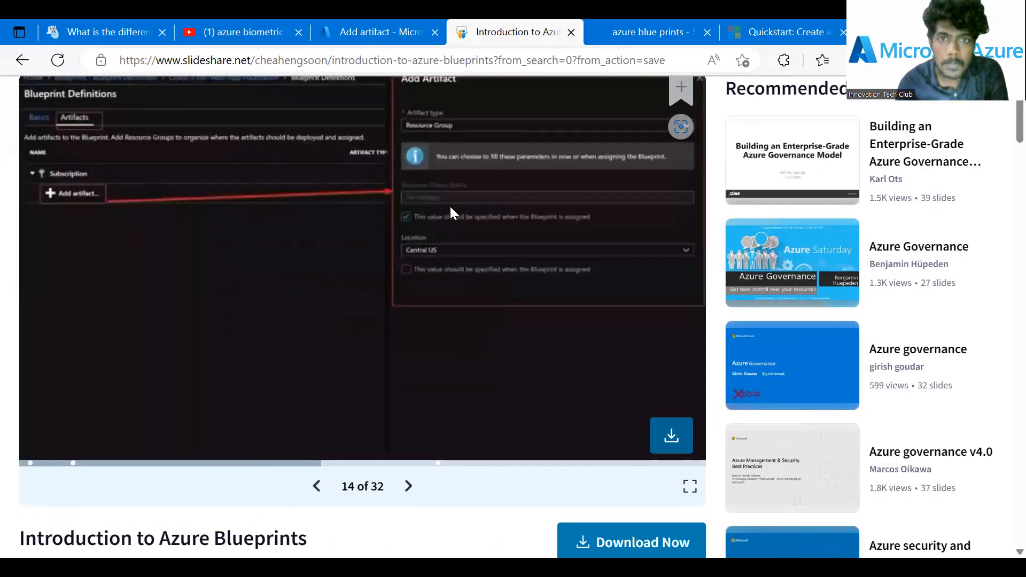
key(Right)
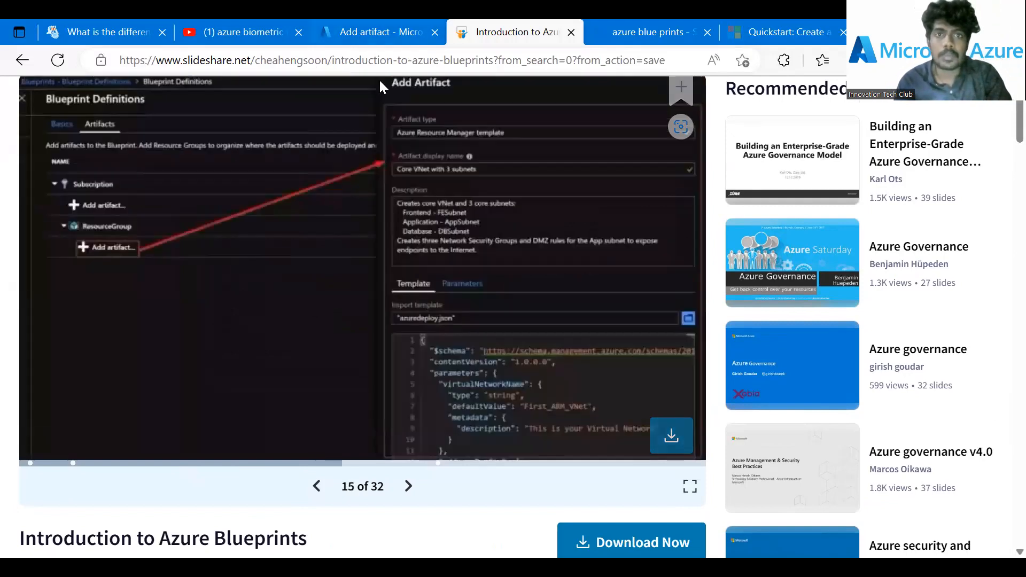
click(380, 32)
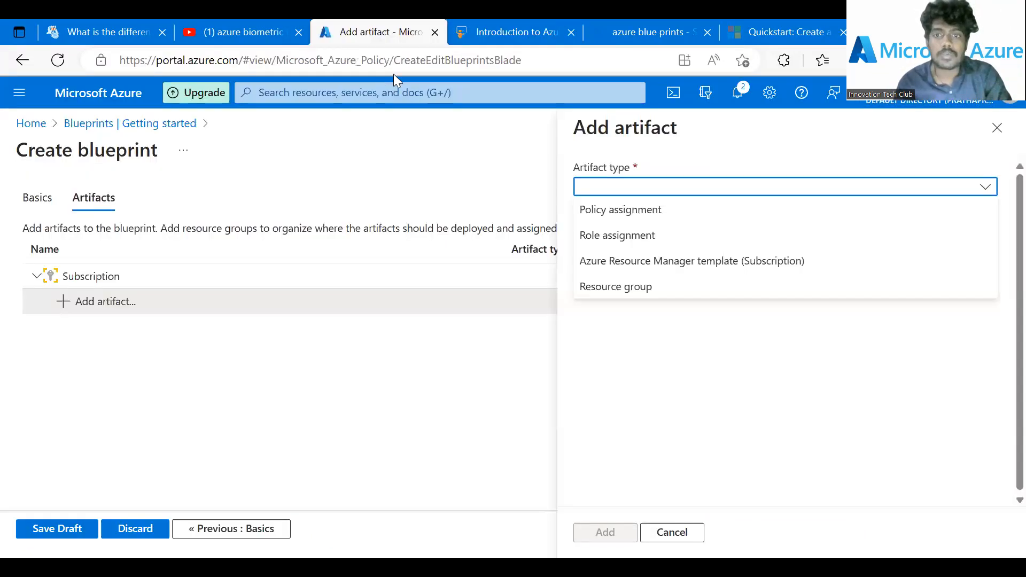
Add a Resource group artifact with its name and location left to specify at assignment, and save the blueprint as a draft
click(615, 287)
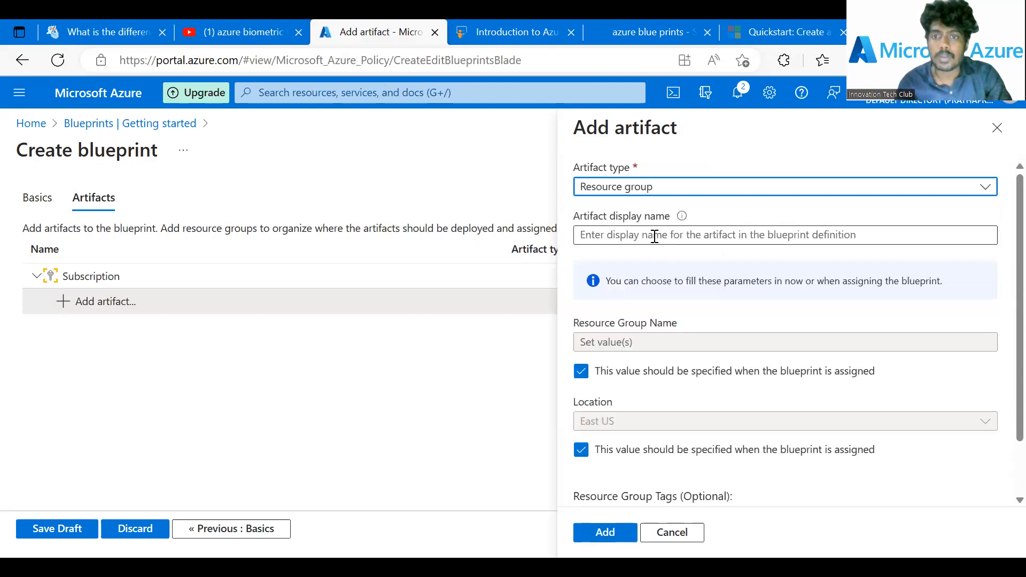
scroll(629, 314, down, 1)
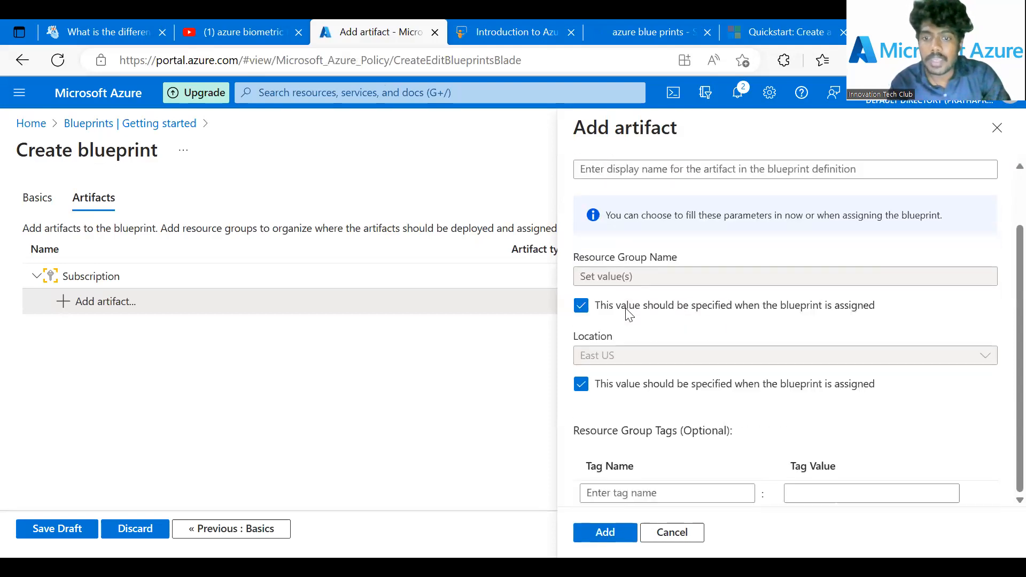
click(615, 534)
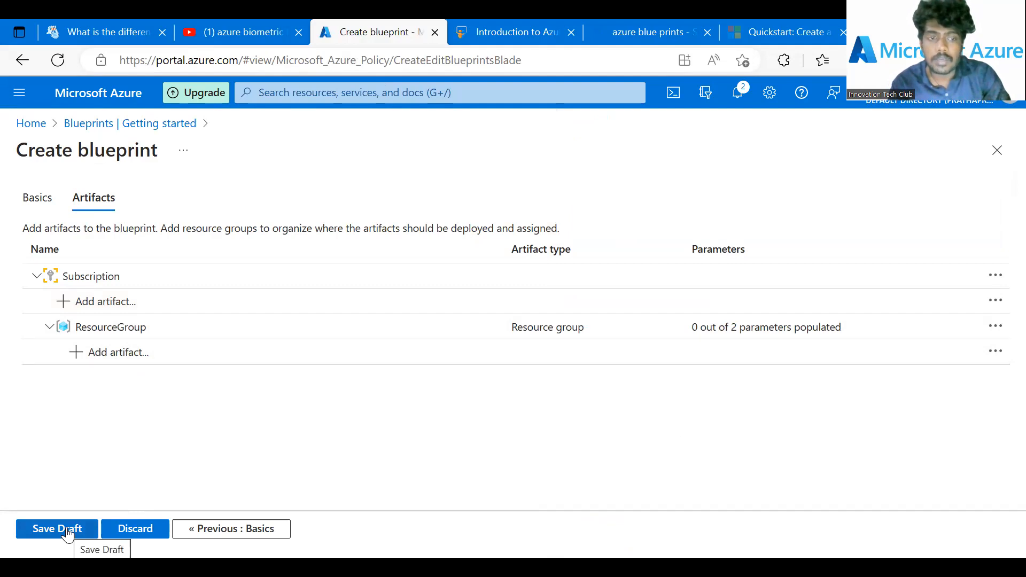
click(67, 534)
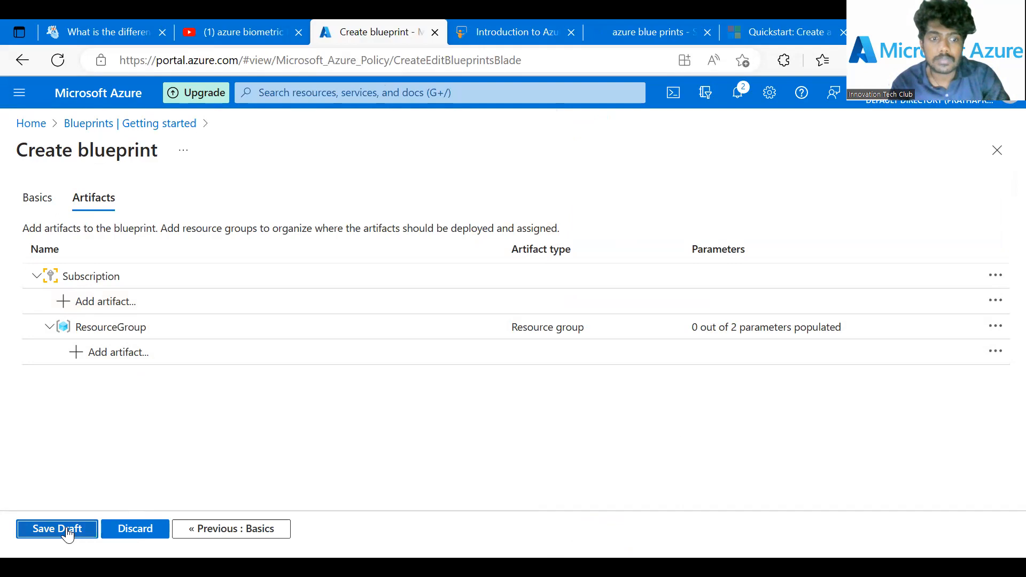
click(67, 533)
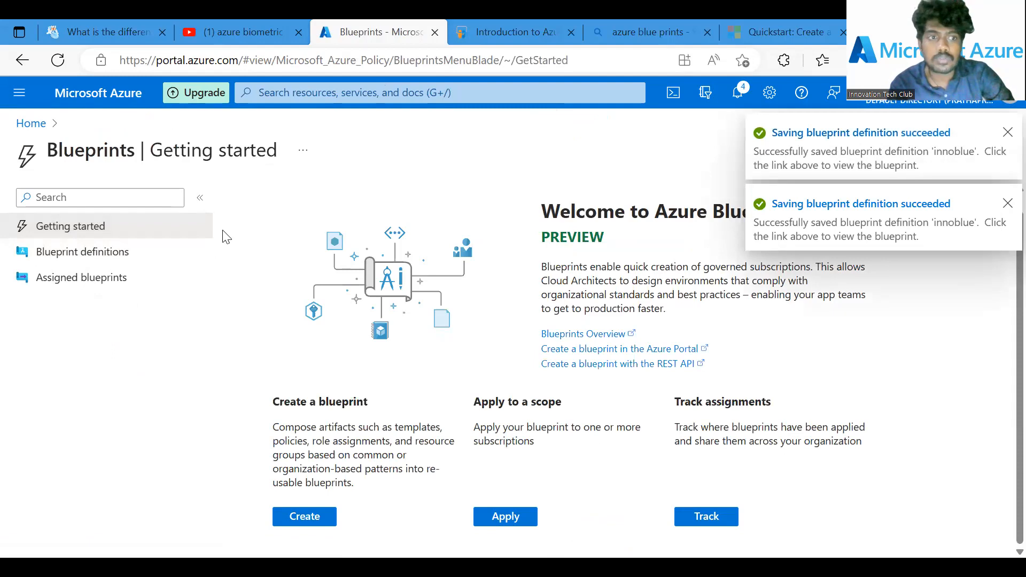
Open the innoblue blueprint from the blueprint definitions for editing and display its artifacts
click(132, 262)
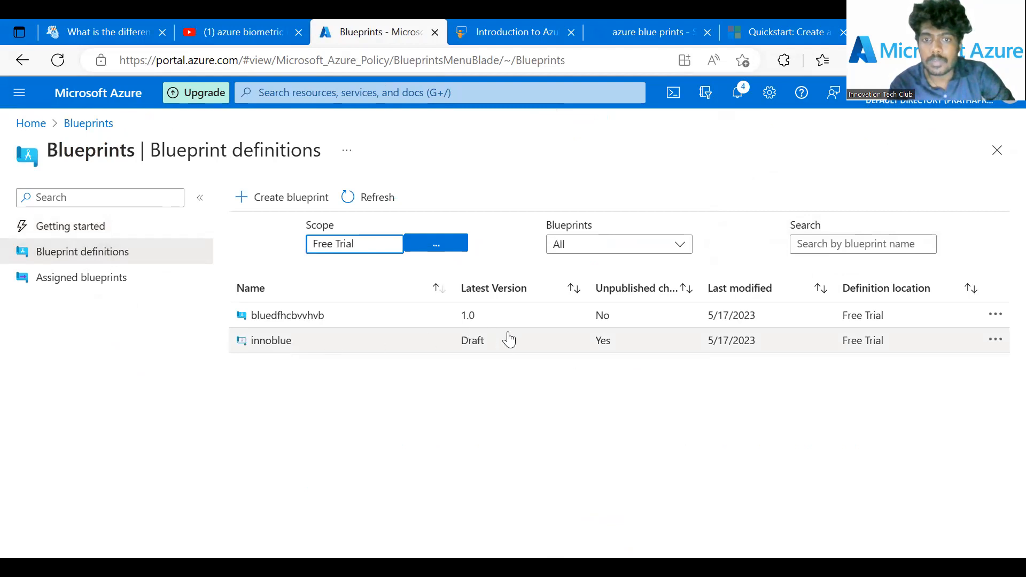
click(300, 346)
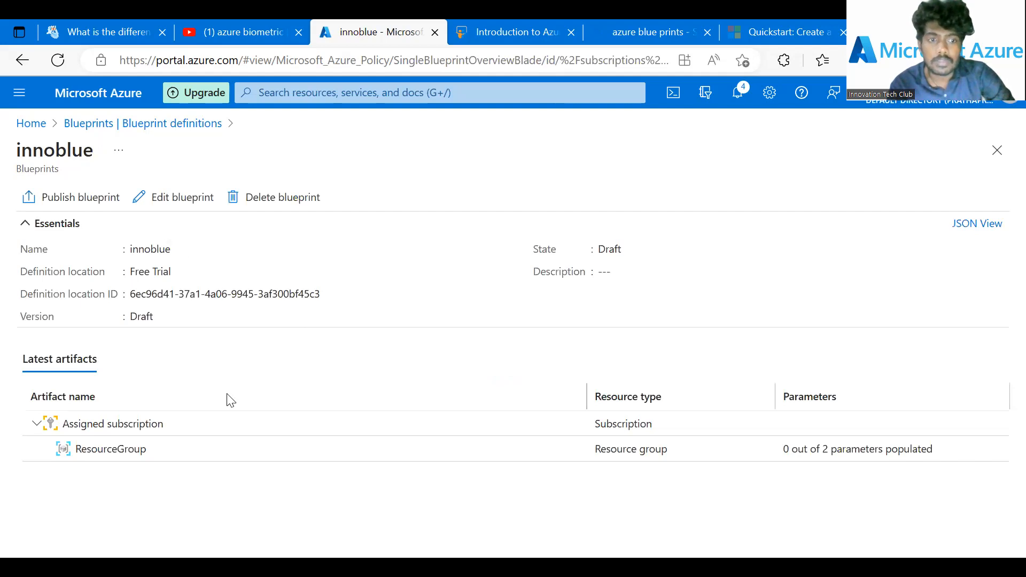
click(118, 452)
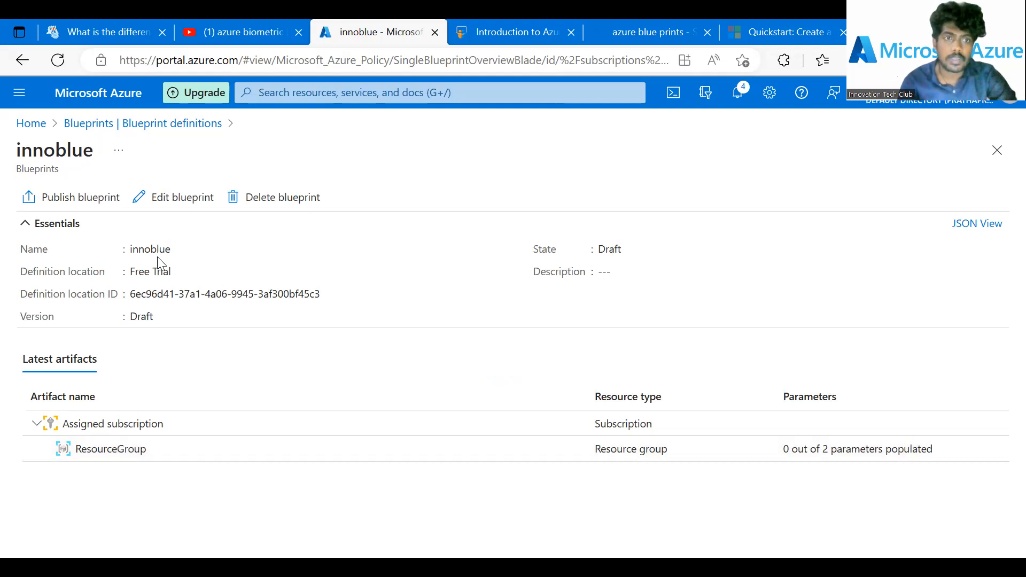
click(172, 198)
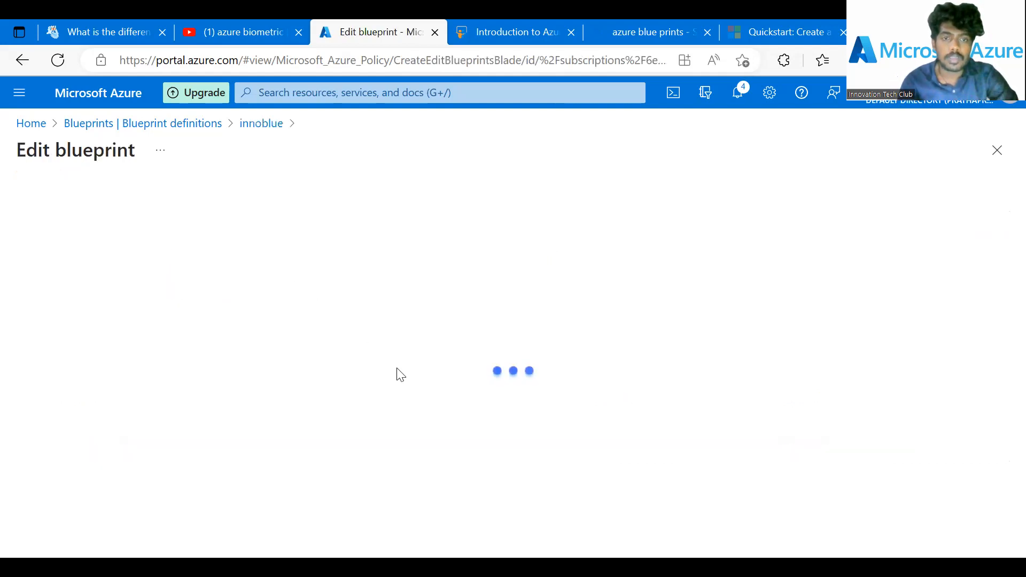
scroll(243, 348, down, 1)
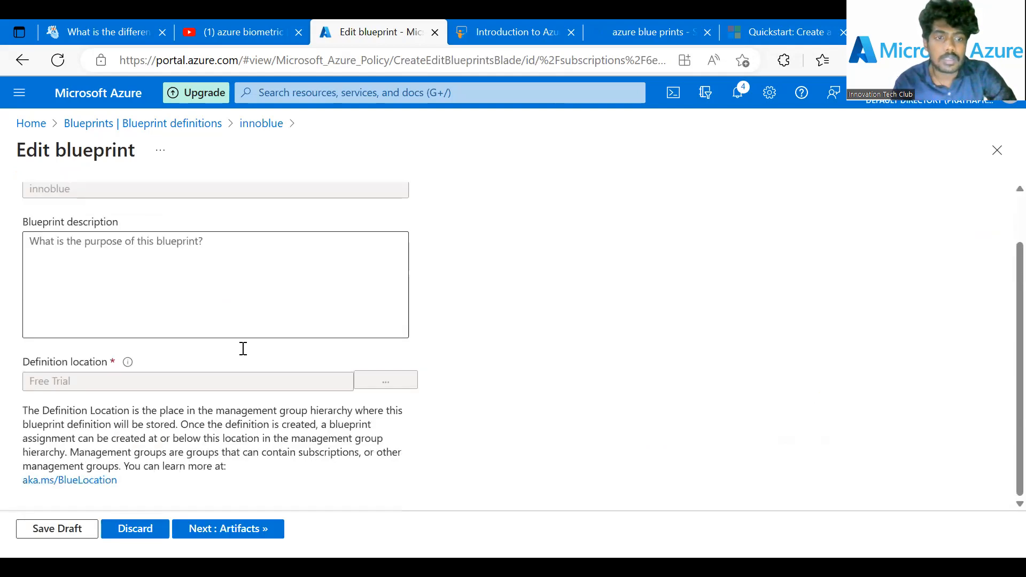
scroll(106, 232, up, 1)
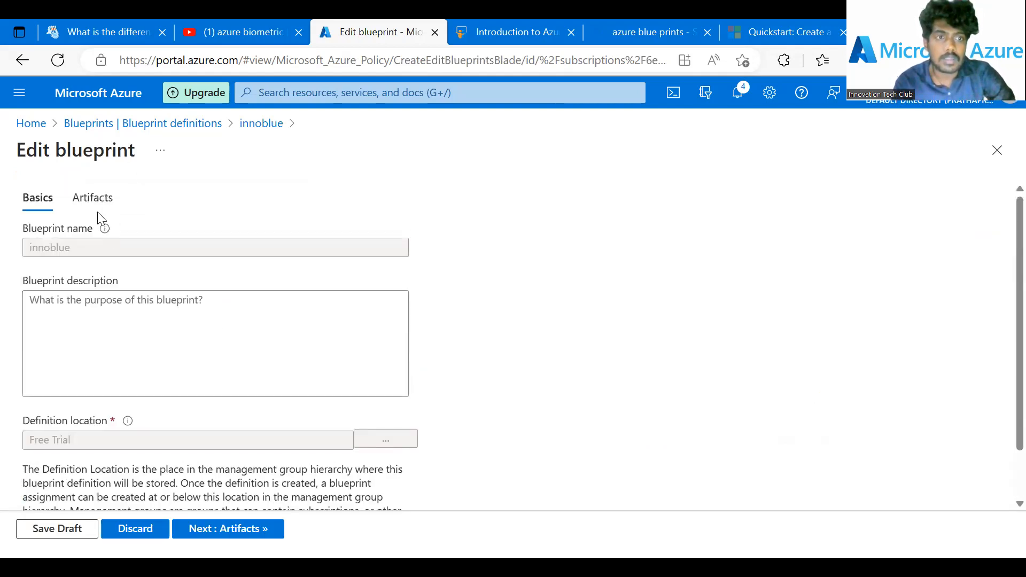
click(89, 198)
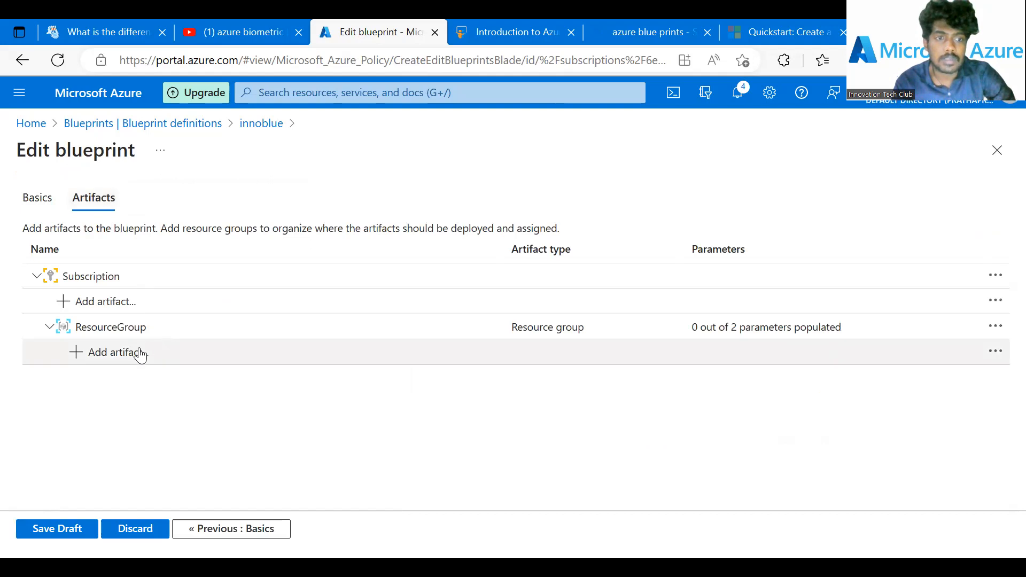
click(140, 356)
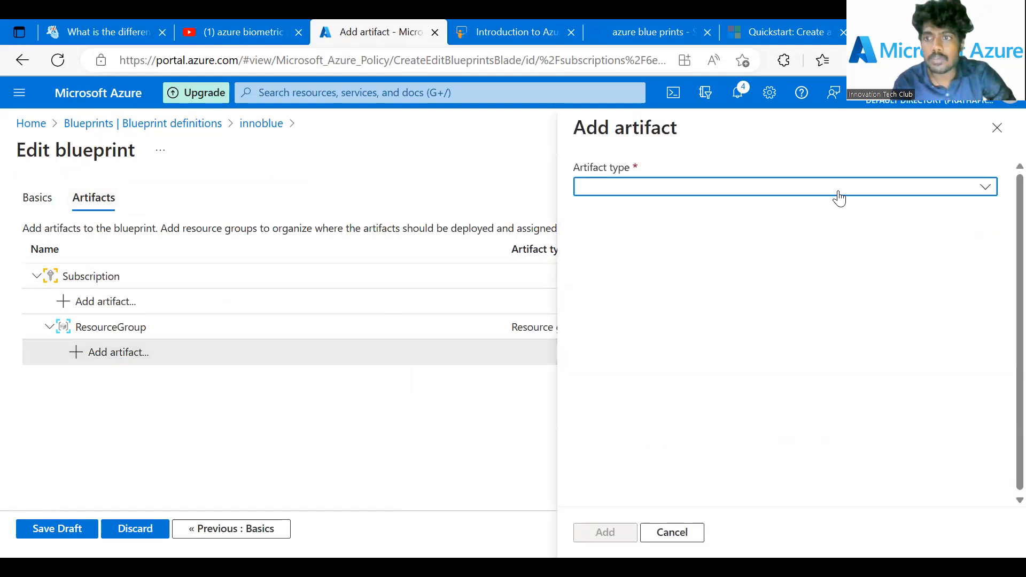
click(860, 187)
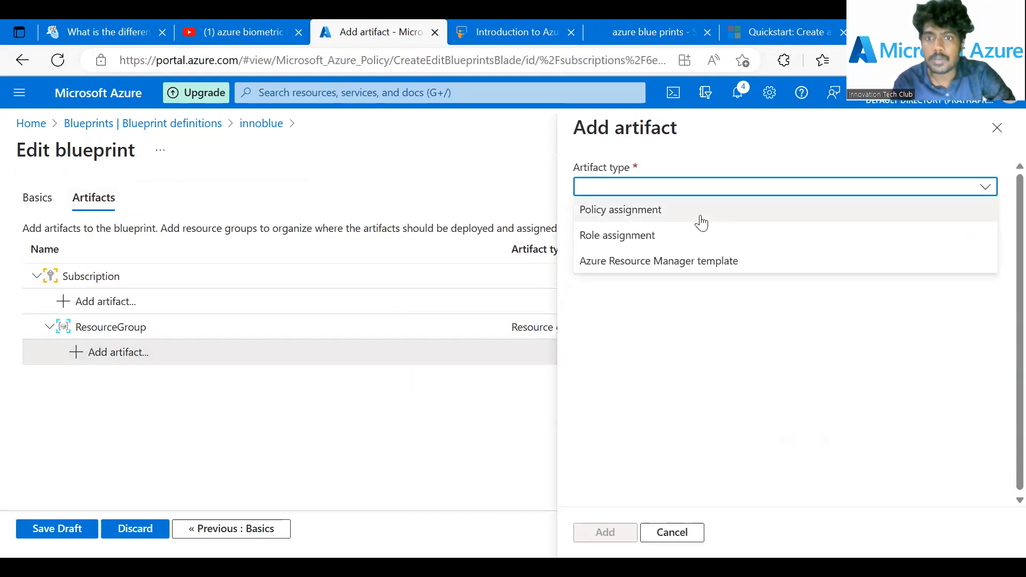
click(688, 267)
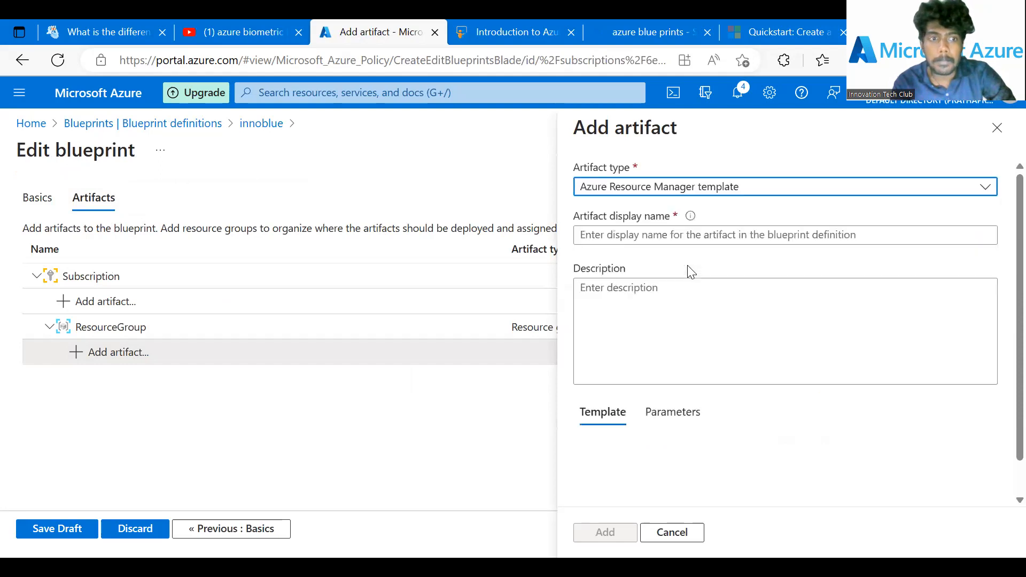
scroll(615, 347, down, 1)
click(633, 406)
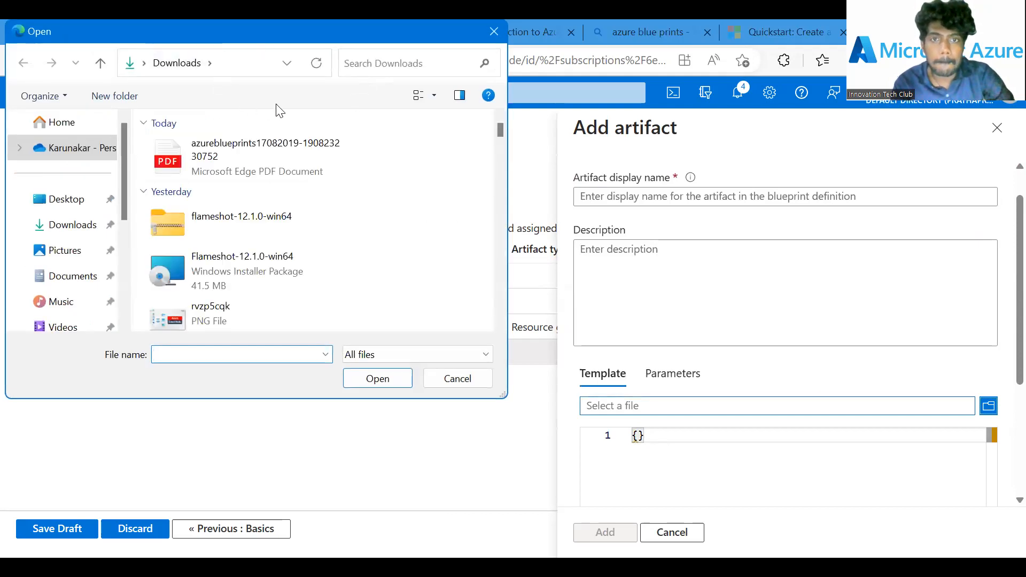
click(461, 378)
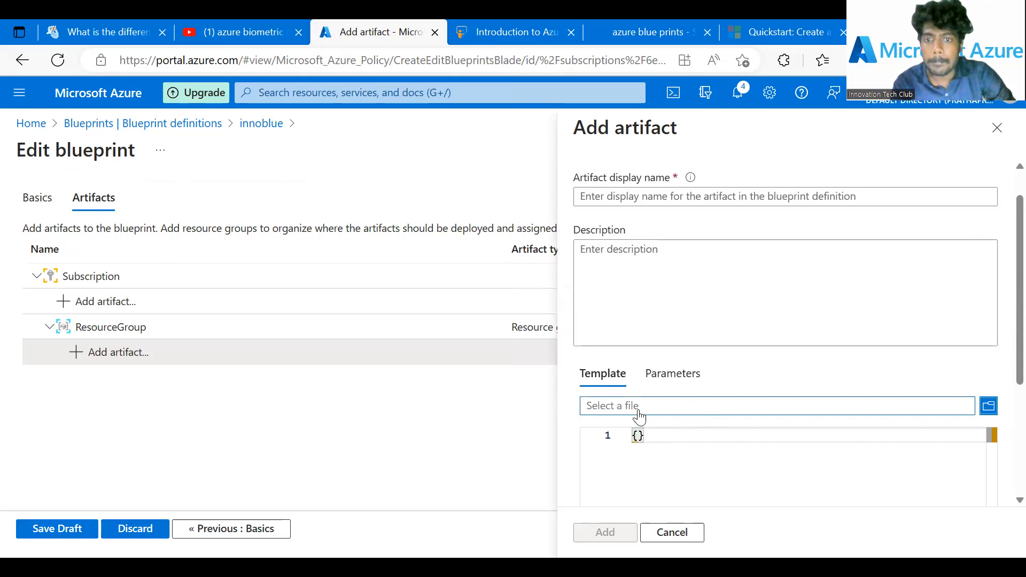
click(639, 411)
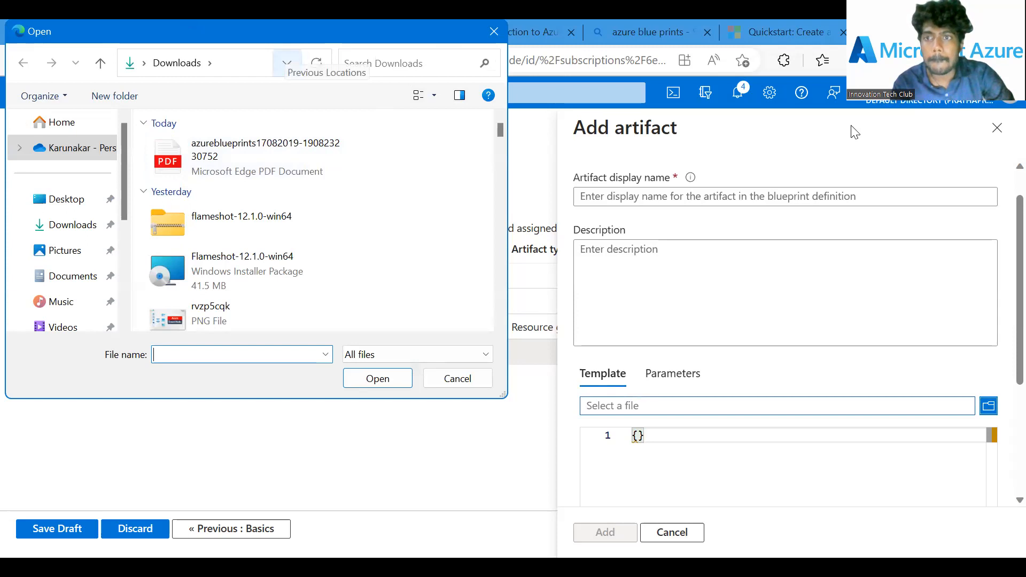
key(Escape)
key(Escape)
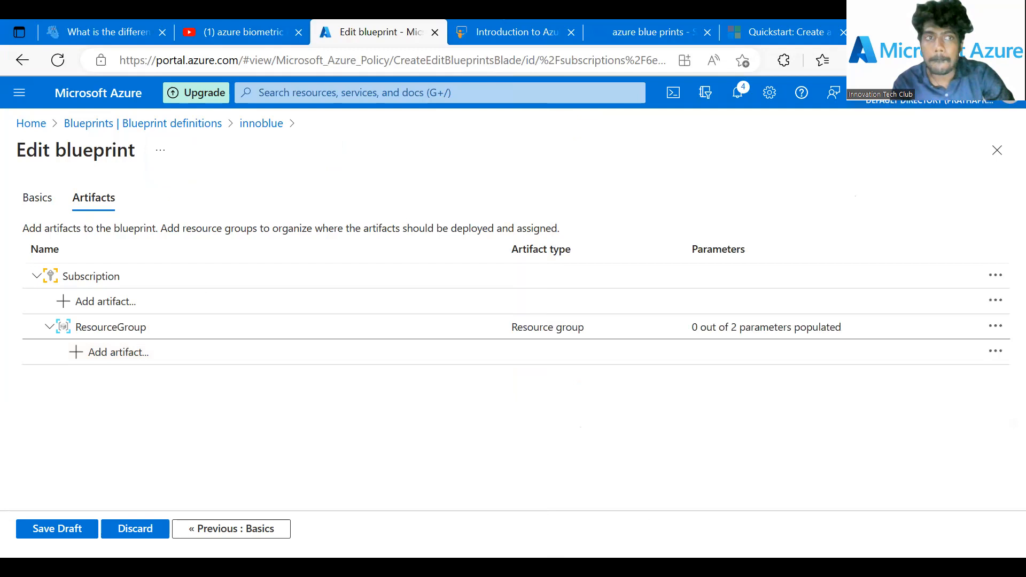
Close the C# Corner forum page about the SQL drop and truncate commands
click(50, 21)
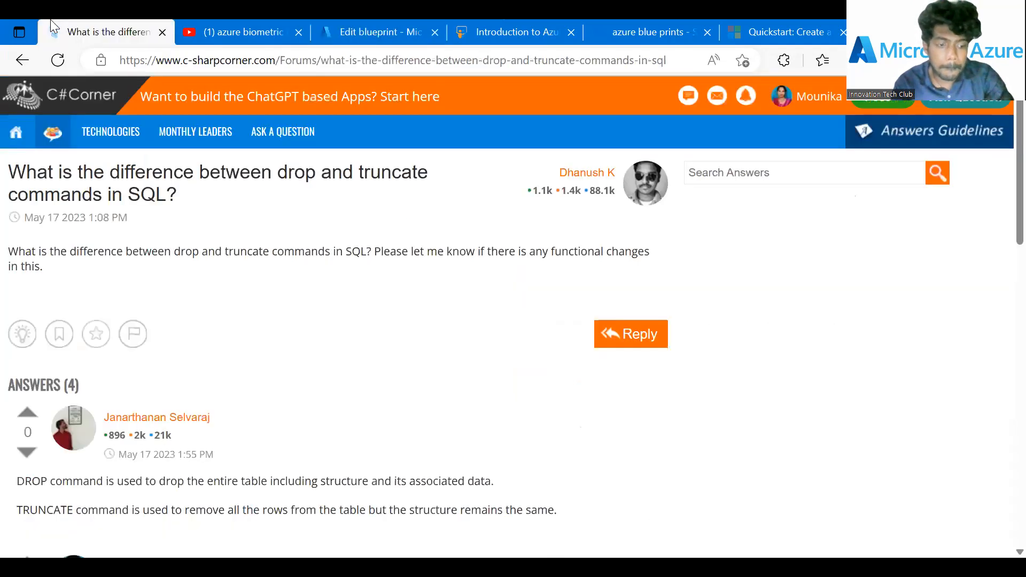
key(ctrl+w)
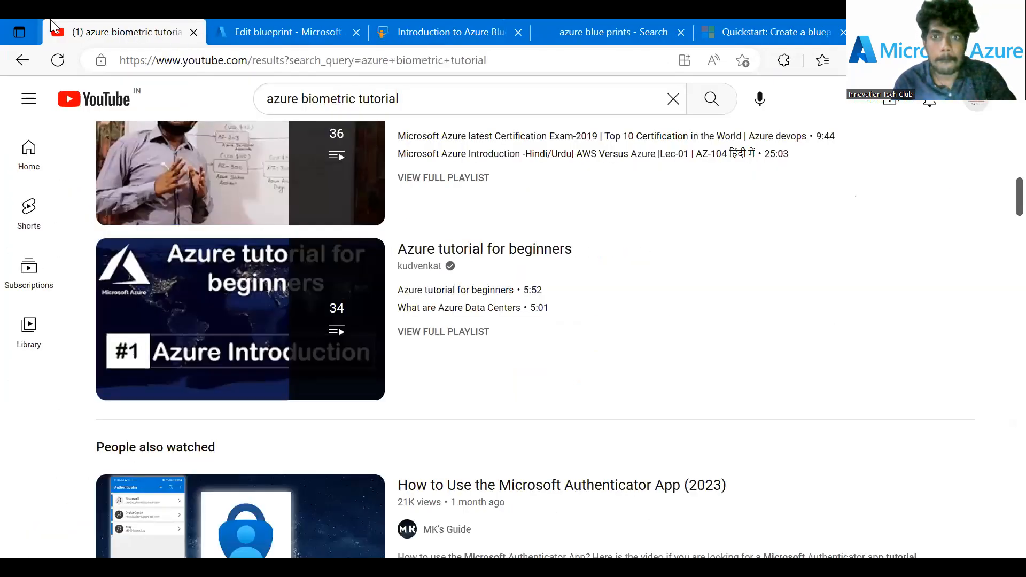
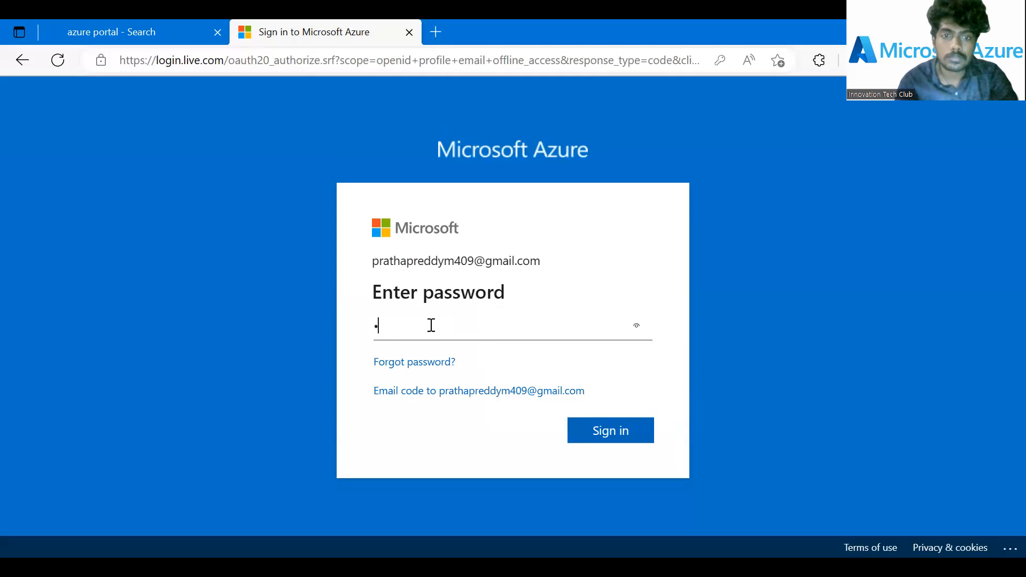
Sign in to Microsoft Azure with the account password and decline to stay signed in
text(••••)
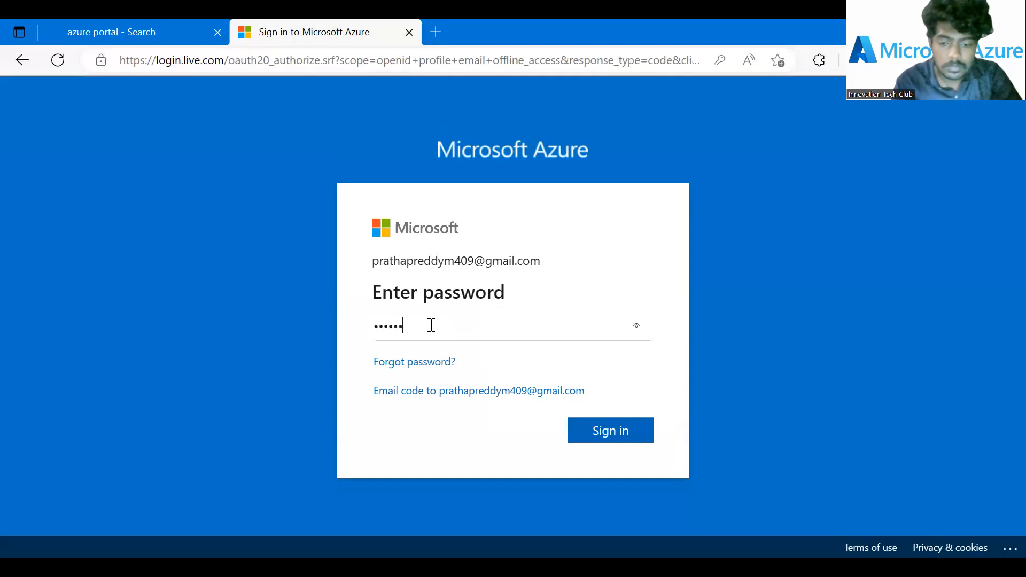
text(••••)
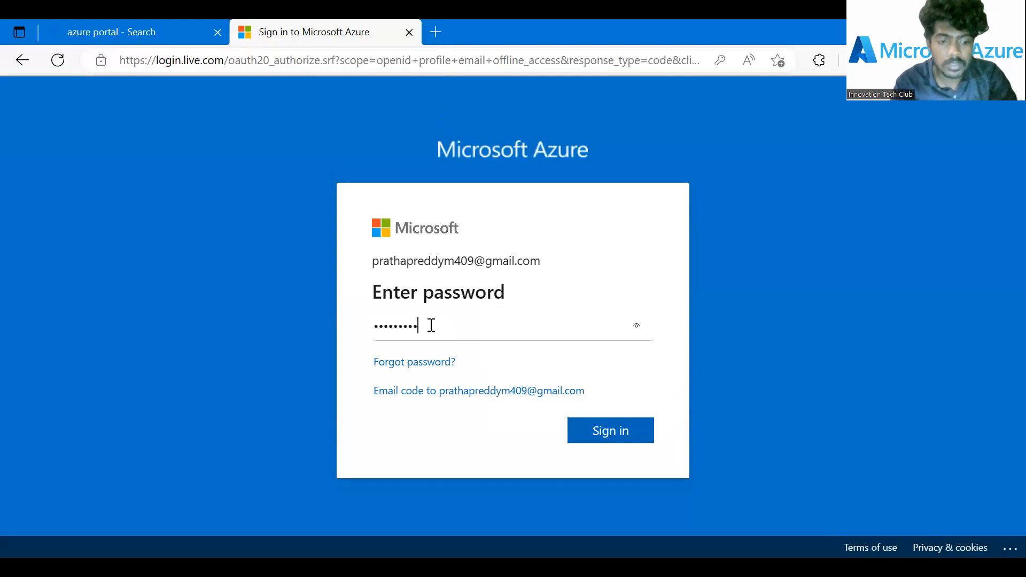
click(643, 434)
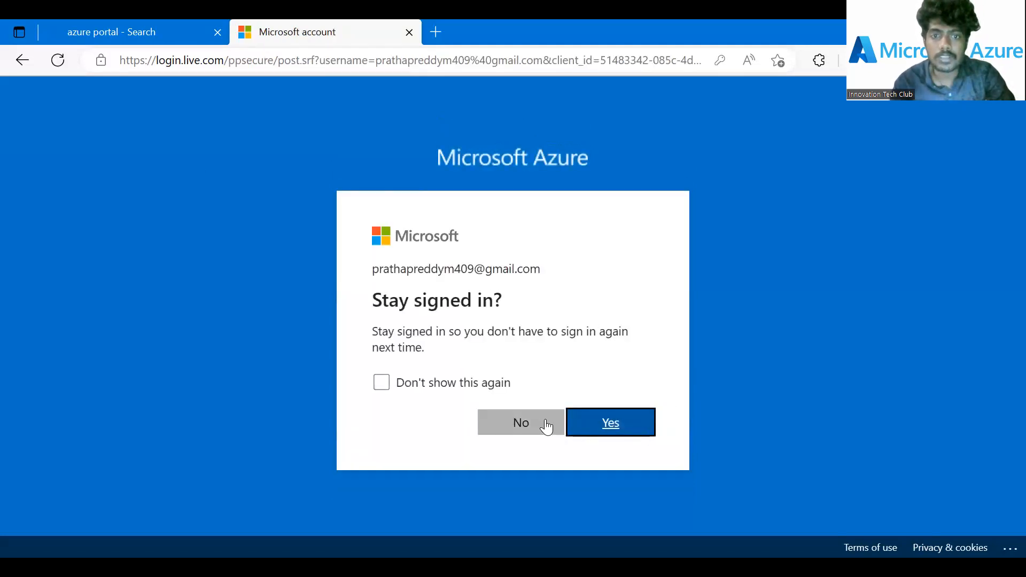
click(521, 421)
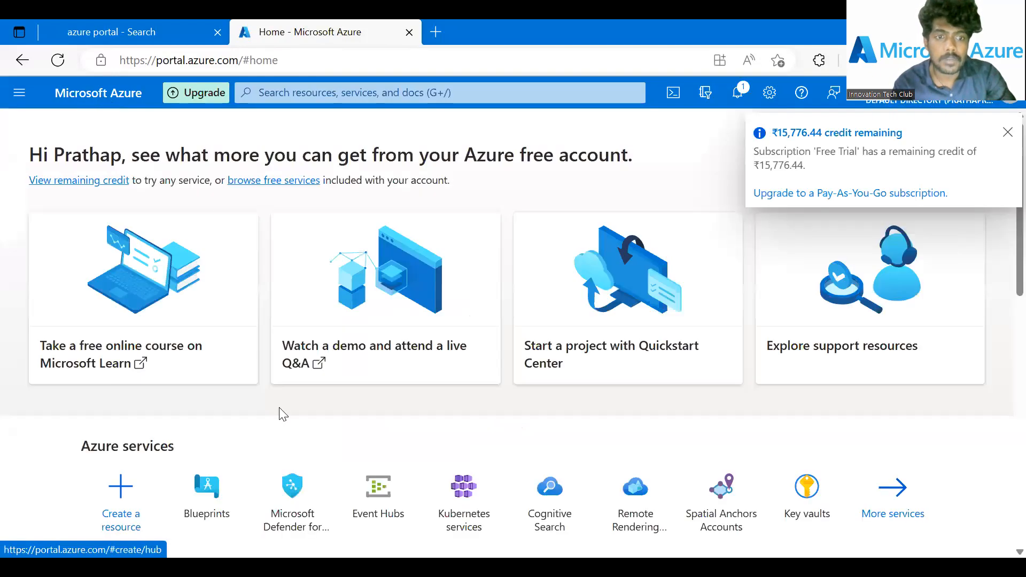
Go to the Blueprints service, open the innoblue draft from its definitions and start editing it
click(208, 416)
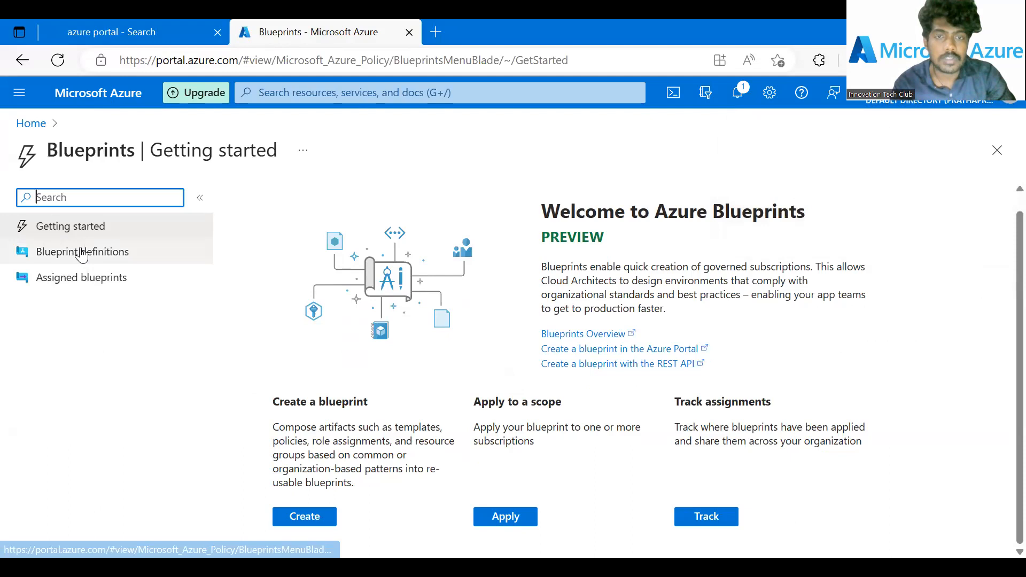
click(80, 254)
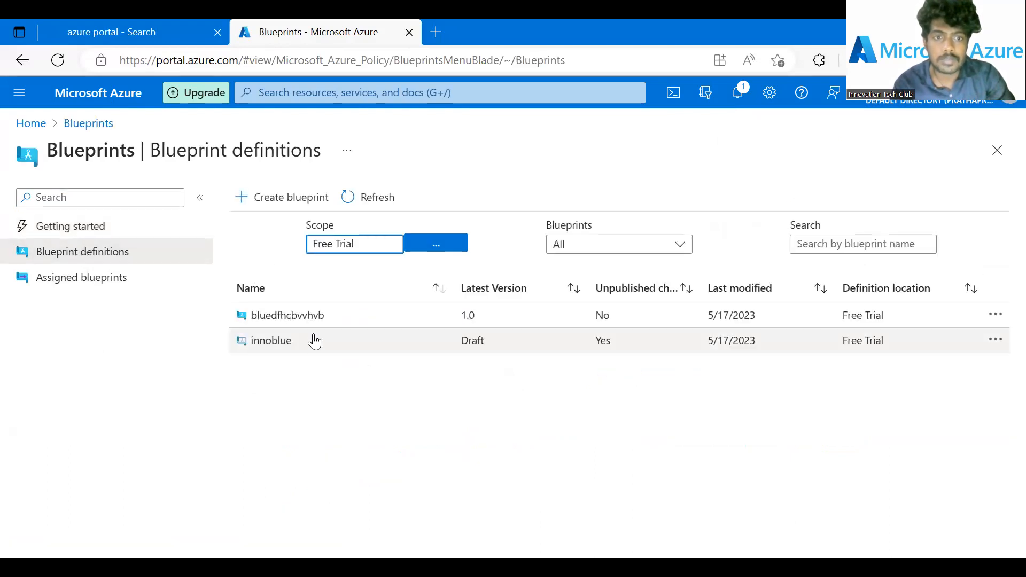
click(303, 348)
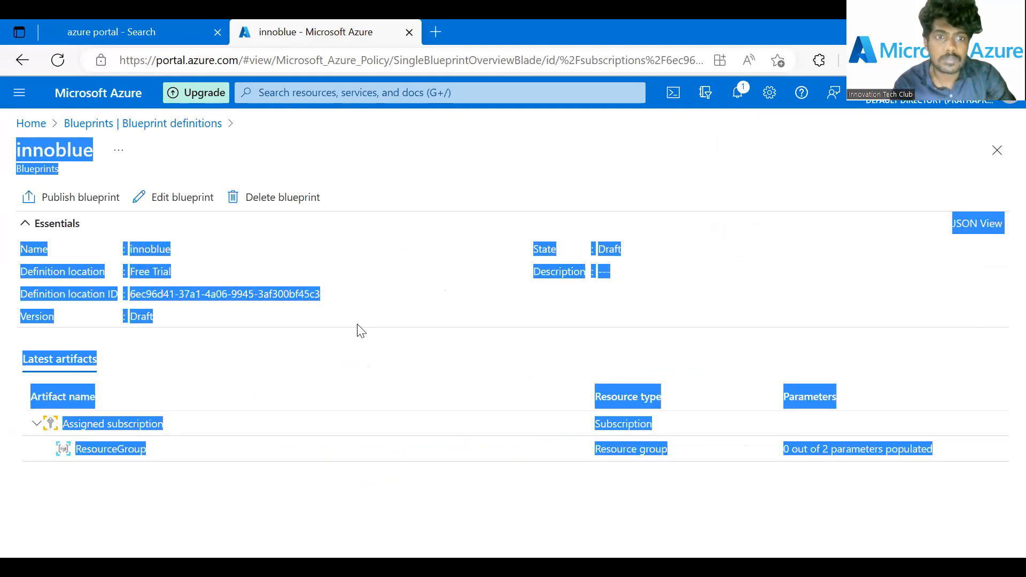
click(359, 330)
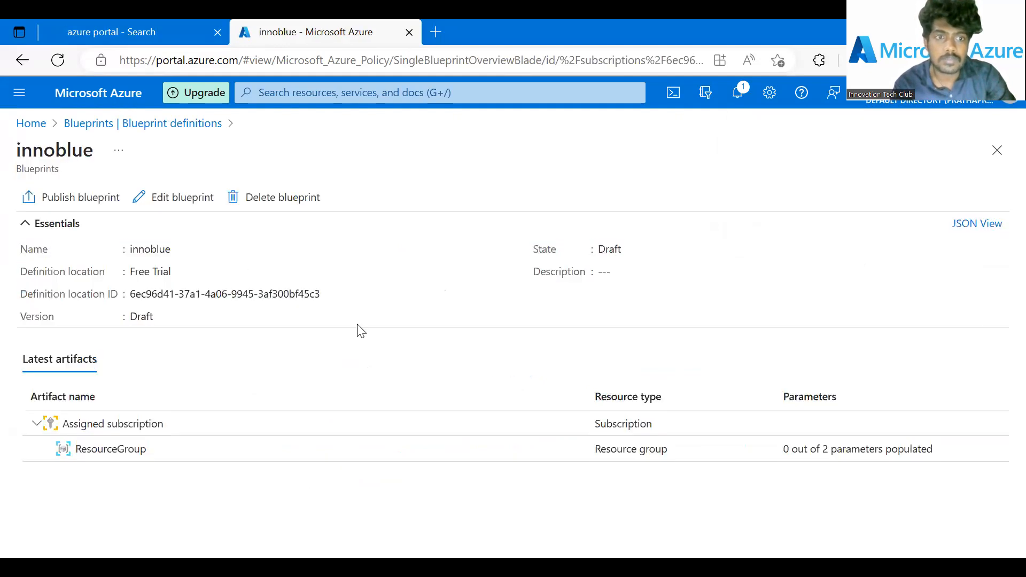
click(148, 197)
click(42, 26)
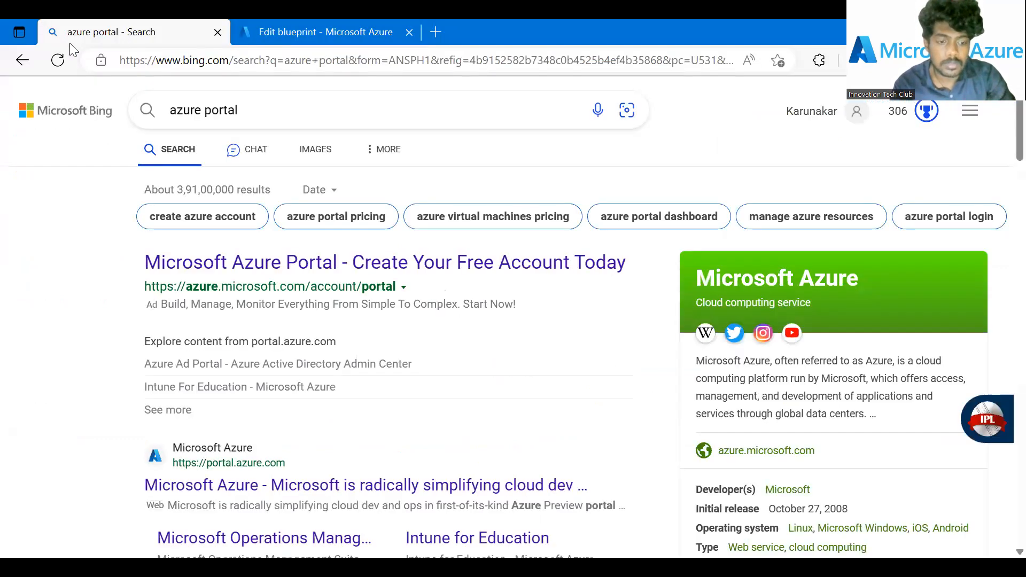
key(ctrl+Tab)
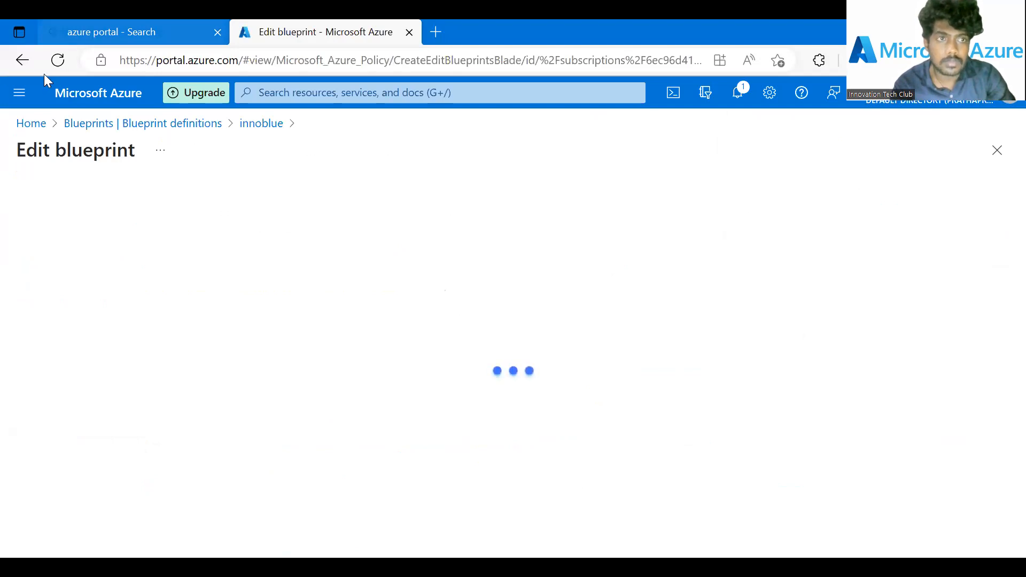
click(76, 19)
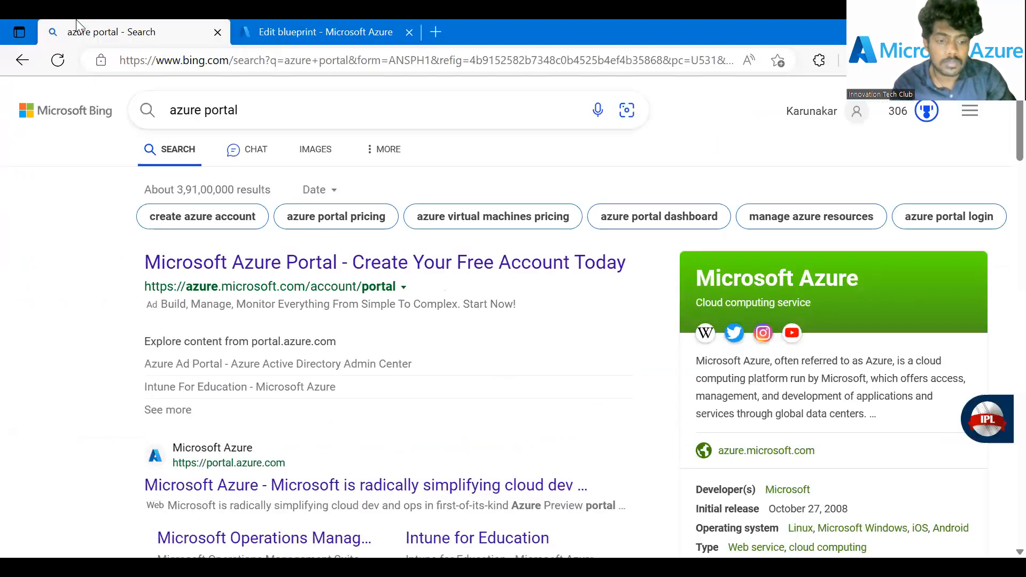
Search the web for azure blueprints in a new browser tab
key(ctrl+t)
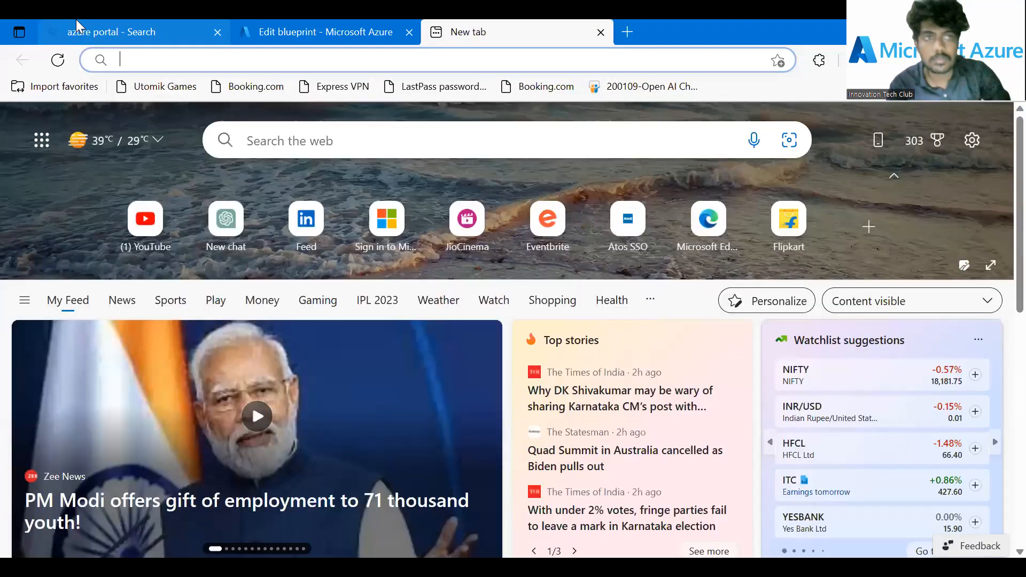
click(261, 149)
text(a)
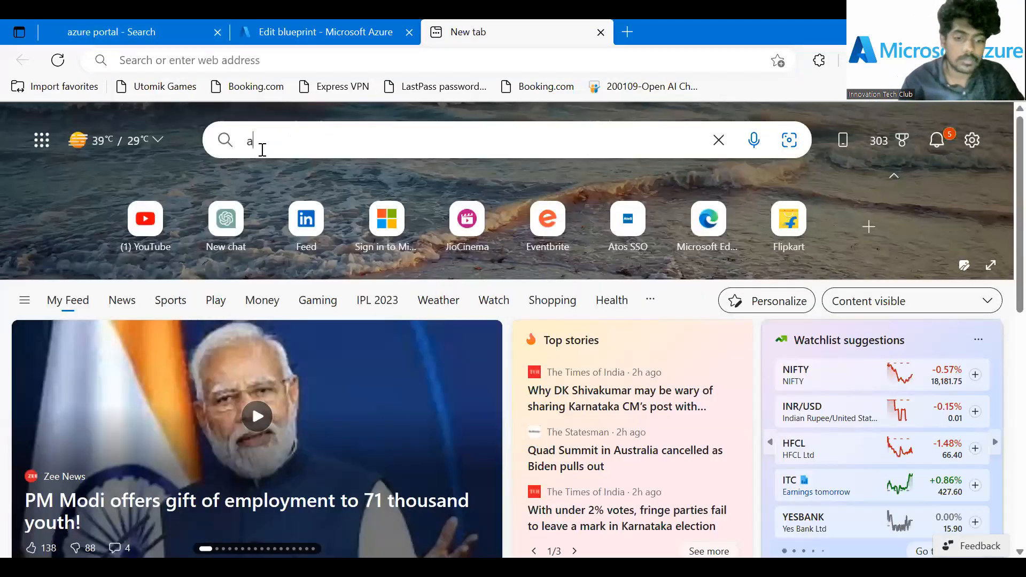
text(zure)
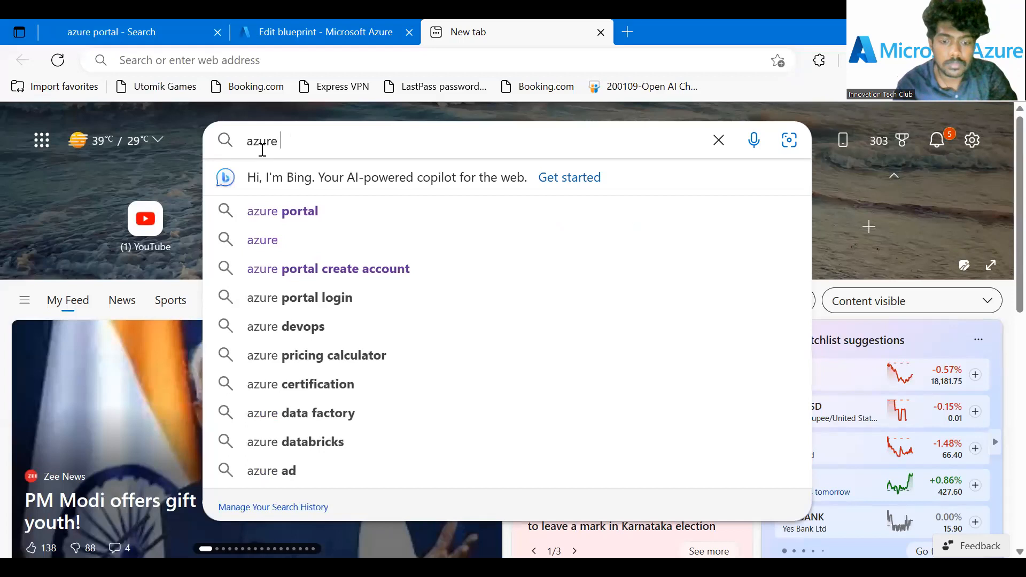
text( blur)
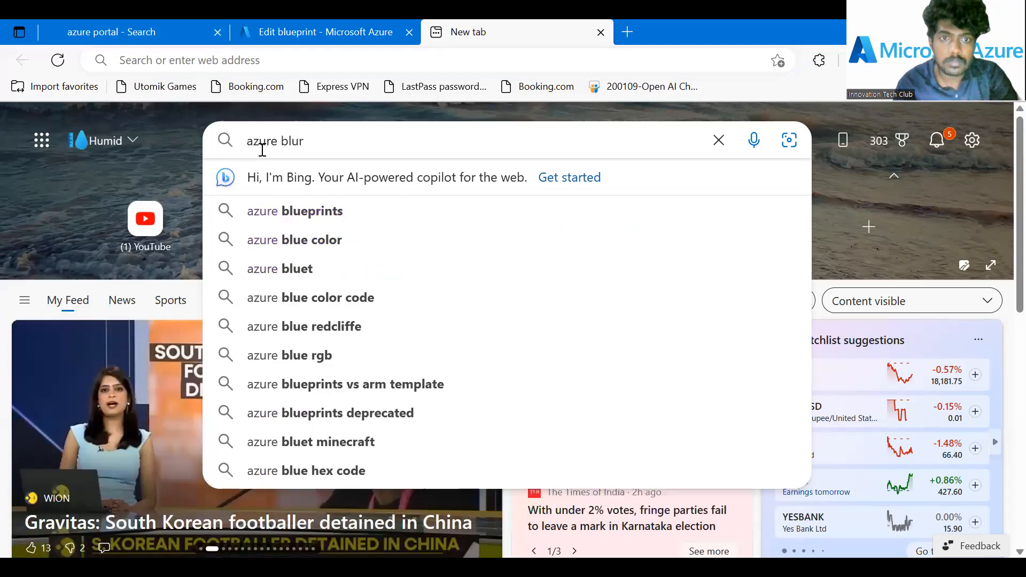
click(316, 207)
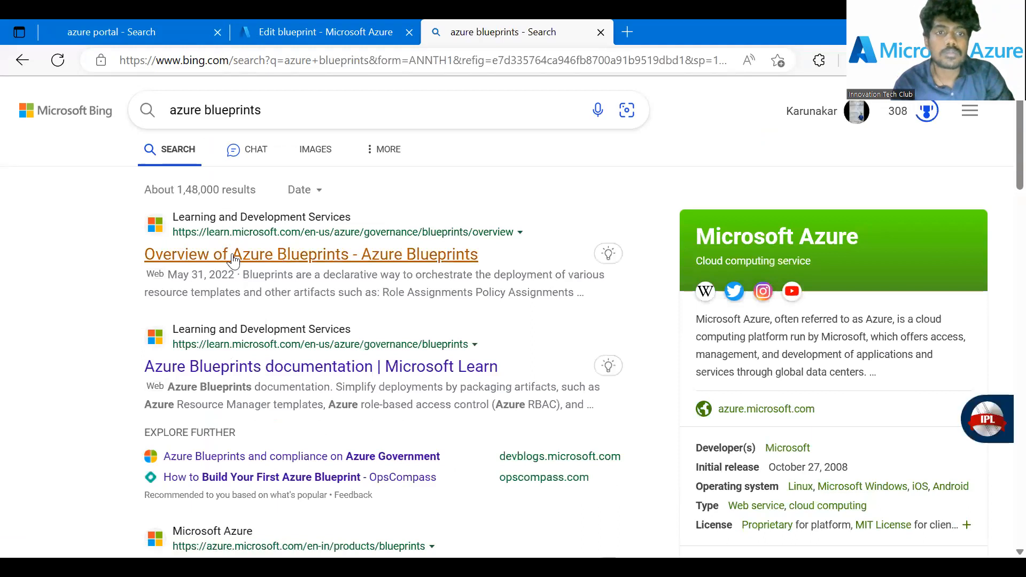
Open the Azure Blueprints overview on Microsoft Learn, go to the portal quickstart for creating a blueprint and copy its JSON storage account template
click(233, 259)
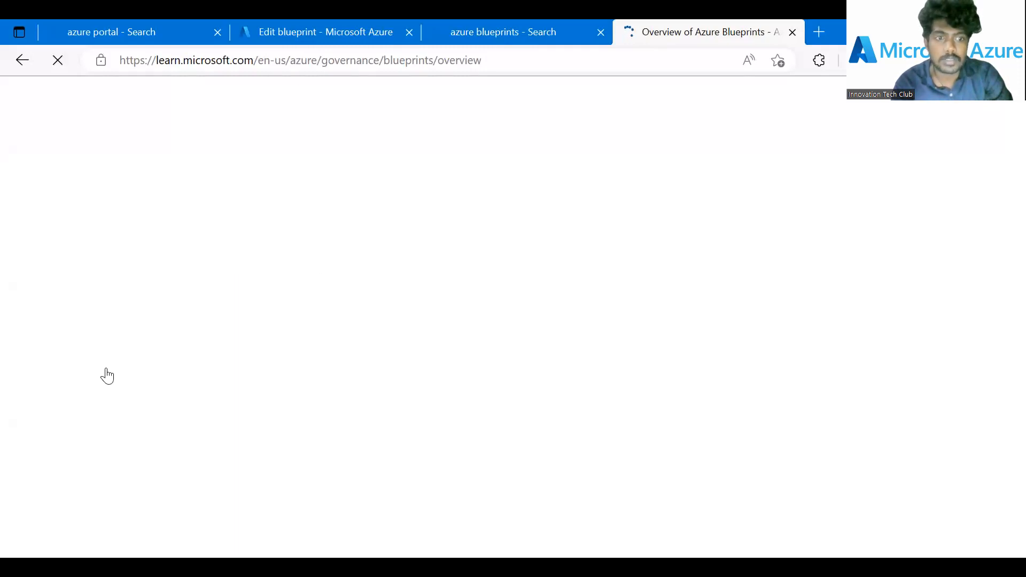
click(142, 287)
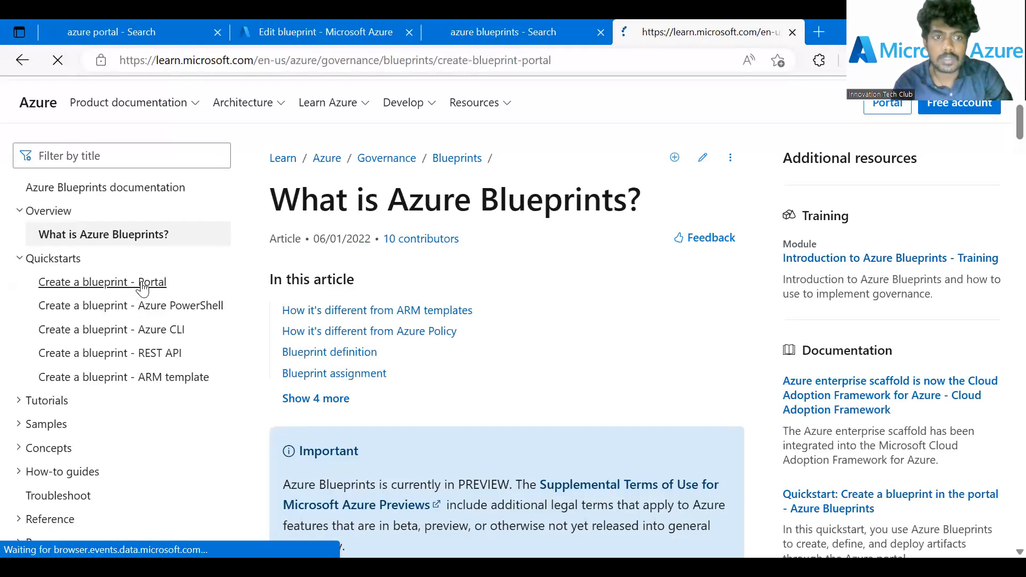
scroll(471, 374, down, 15)
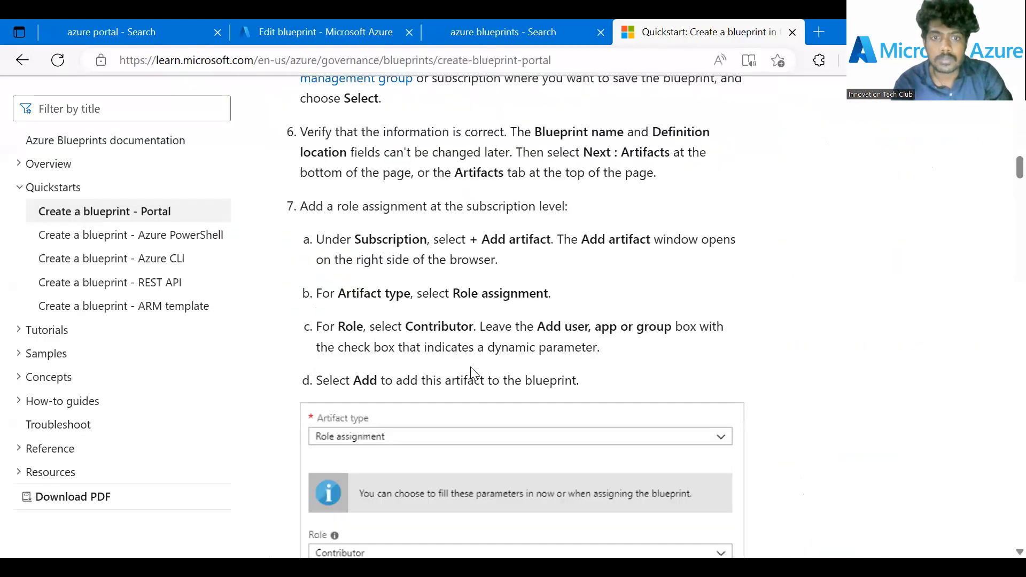
scroll(471, 368, down, 20)
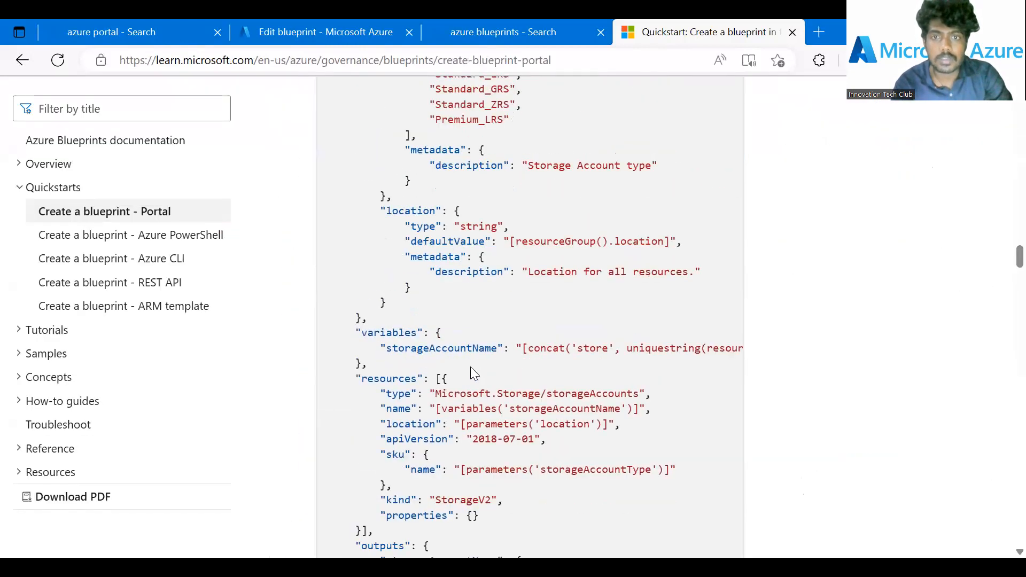
scroll(470, 367, up, 7)
click(719, 271)
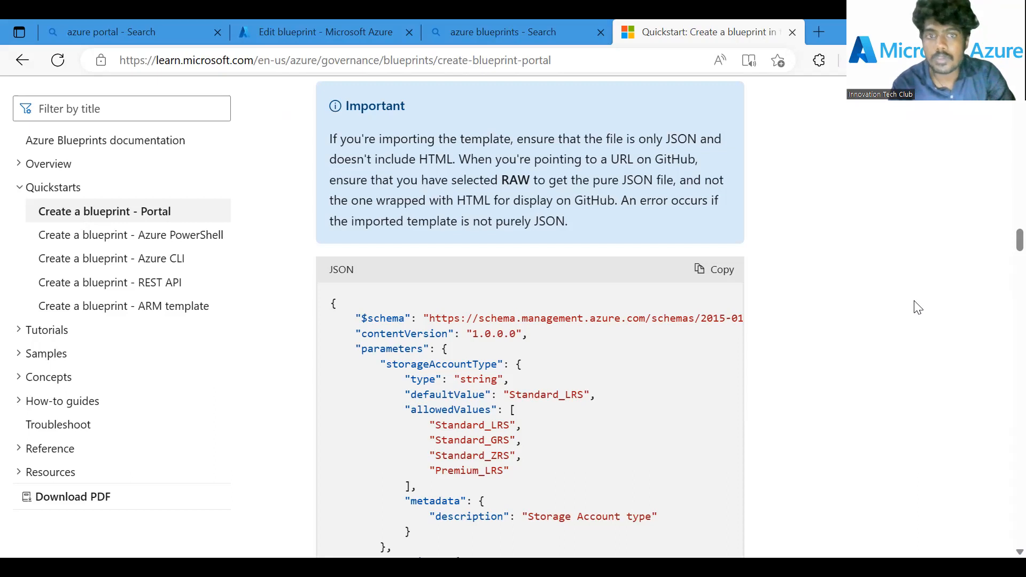
Return to the innoblue blueprint being edited in the Azure portal and display its artifacts
click(81, 27)
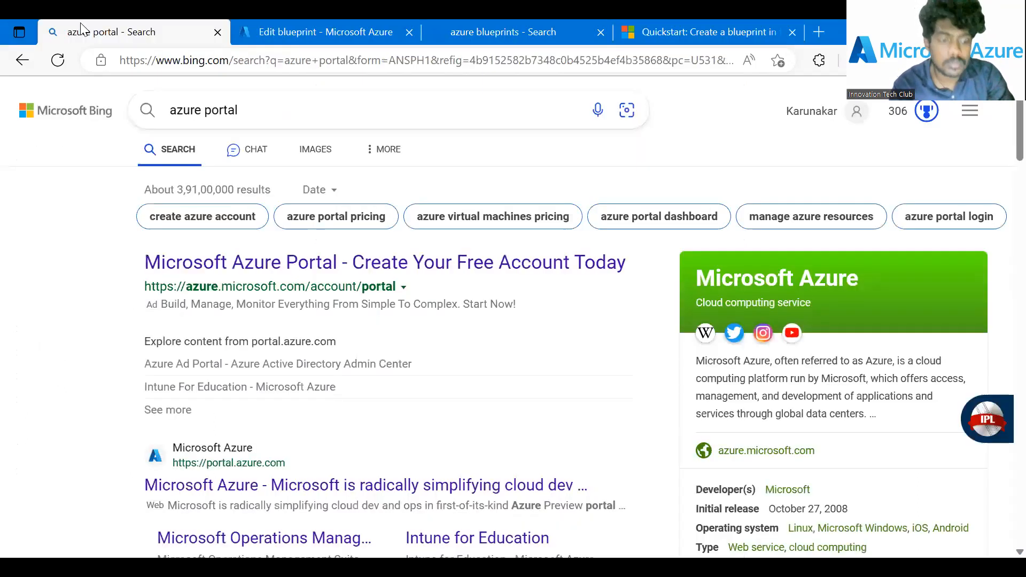
key(ctrl+Tab)
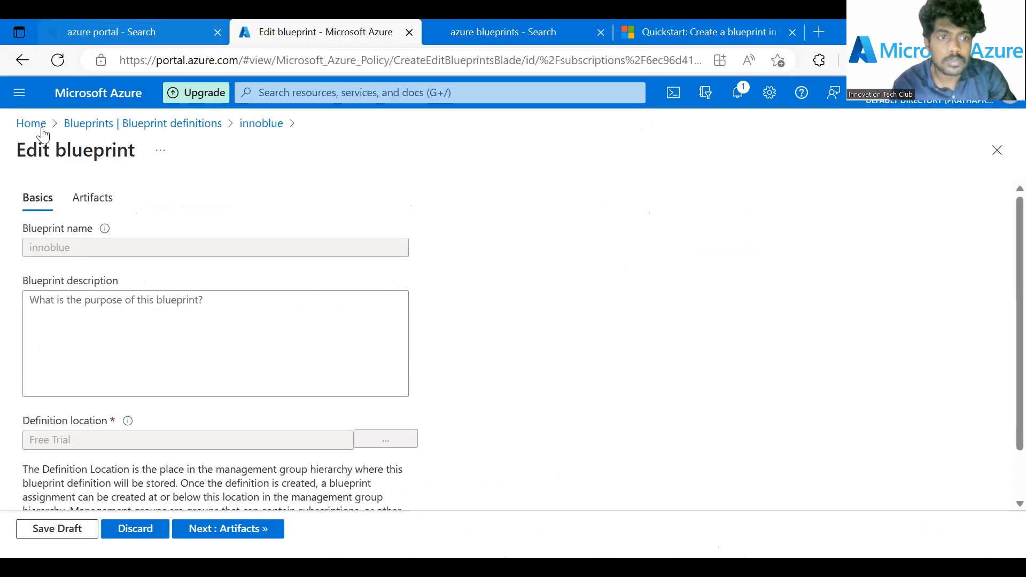
scroll(139, 219, down, 1)
scroll(142, 219, up, 2)
scroll(140, 218, down, 2)
scroll(142, 220, up, 2)
scroll(142, 219, up, 1)
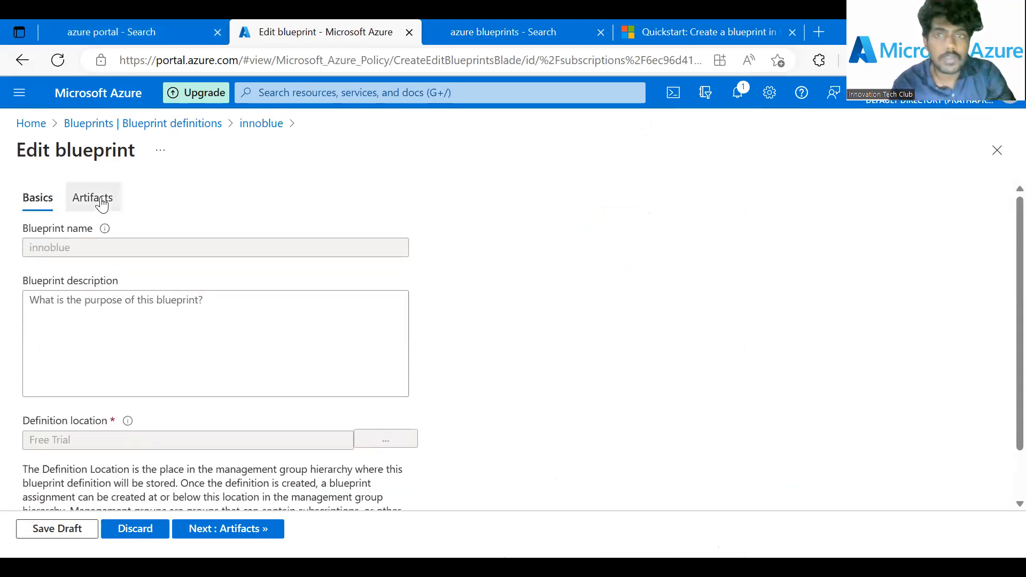
click(92, 198)
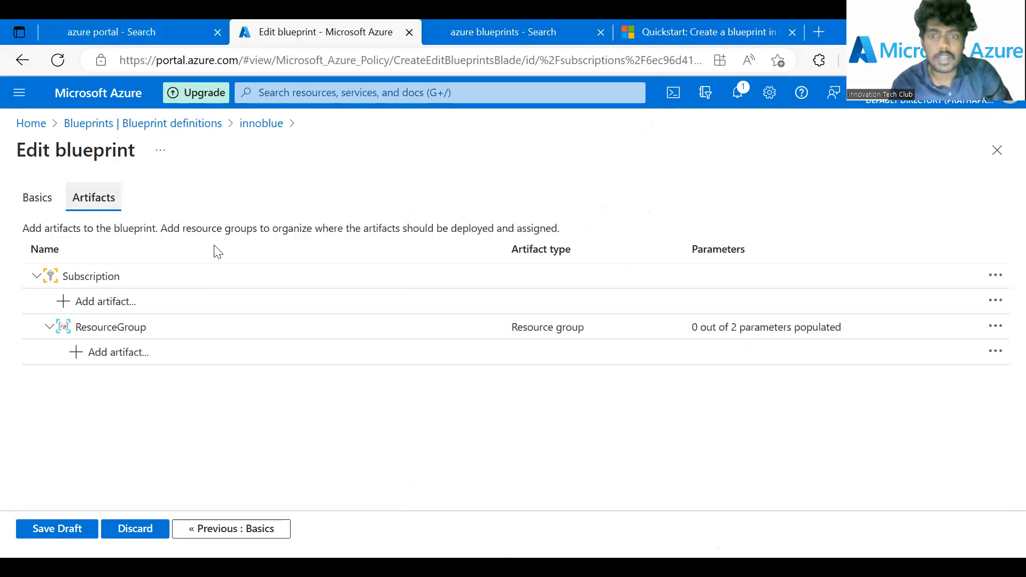
Start an Azure Resource Manager template artifact under ResourceGroup and replace its default template content with the copied JSON
click(119, 353)
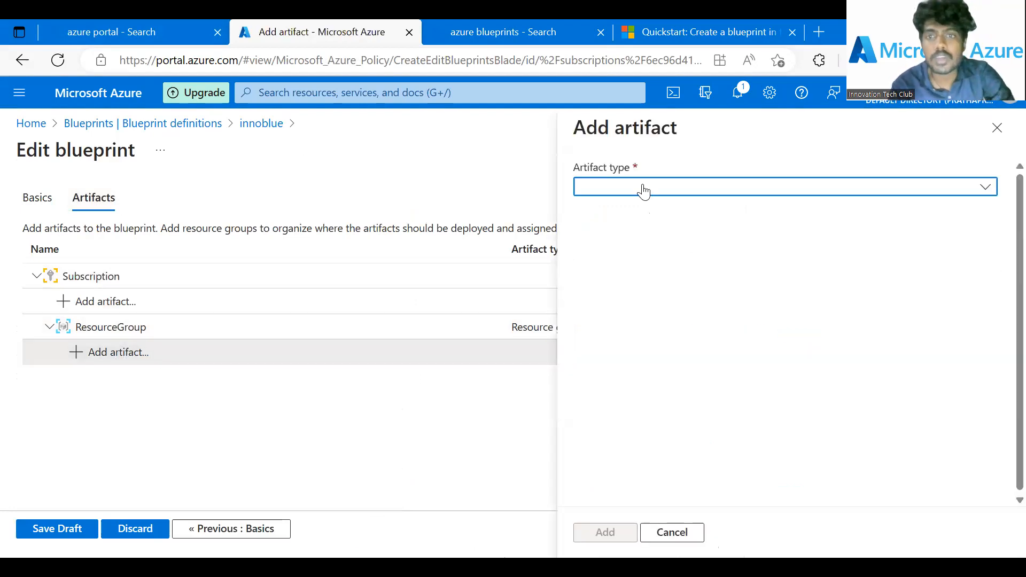
click(643, 191)
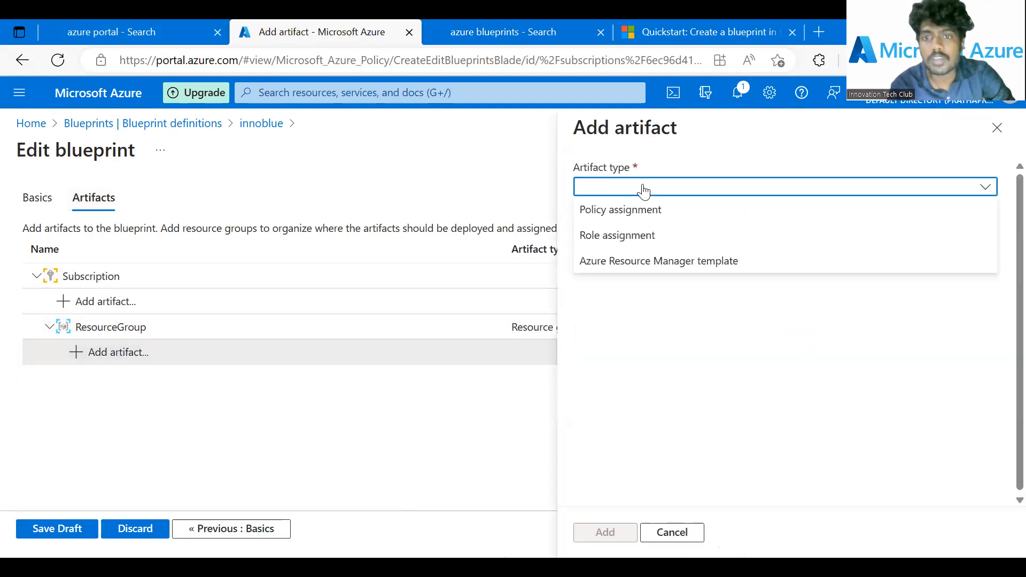
click(638, 261)
scroll(626, 320, down, 5)
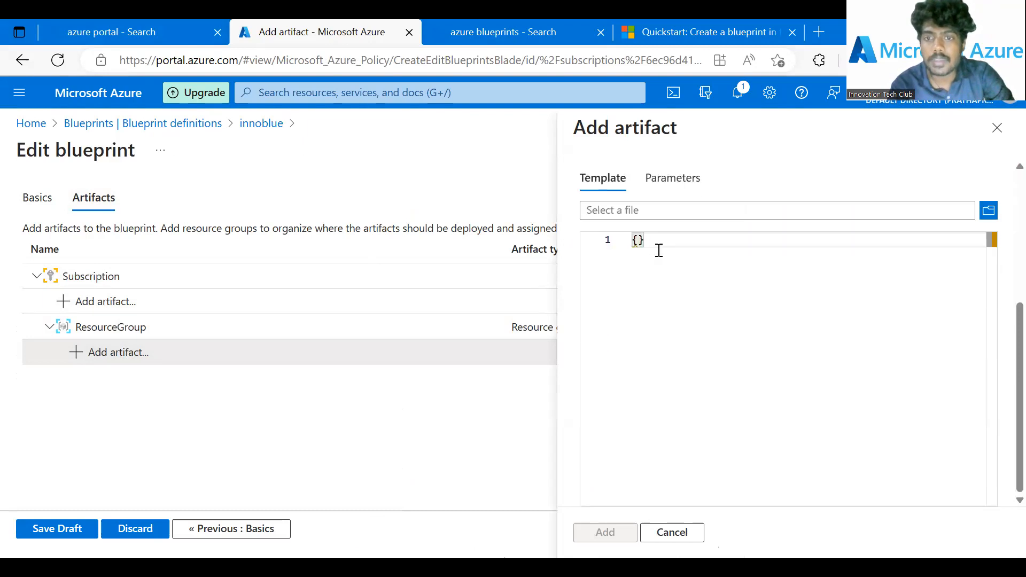
click(654, 248)
key(ctrl+a)
key(BackSpace)
key(ctrl+v)
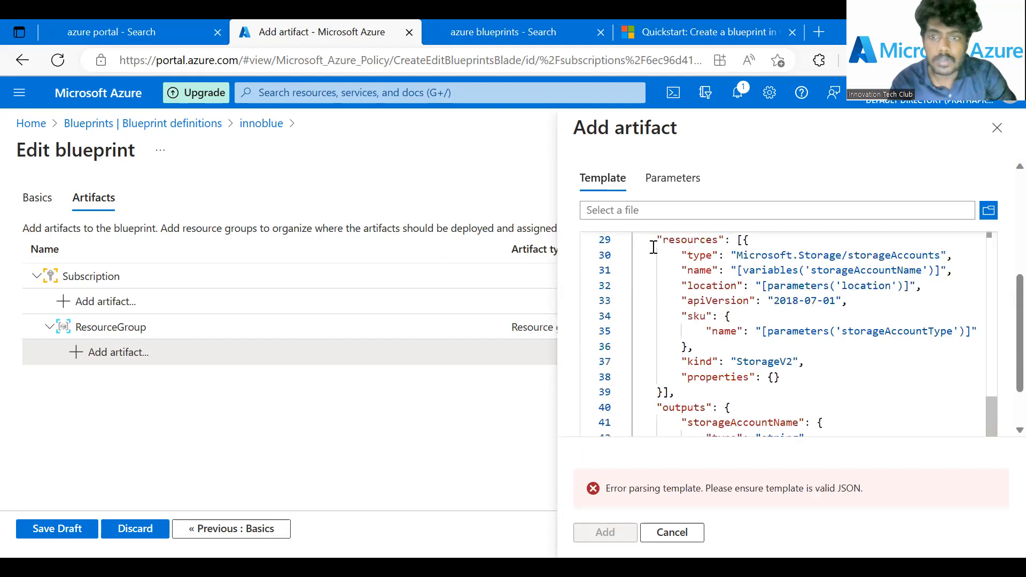
scroll(666, 358, up, 3)
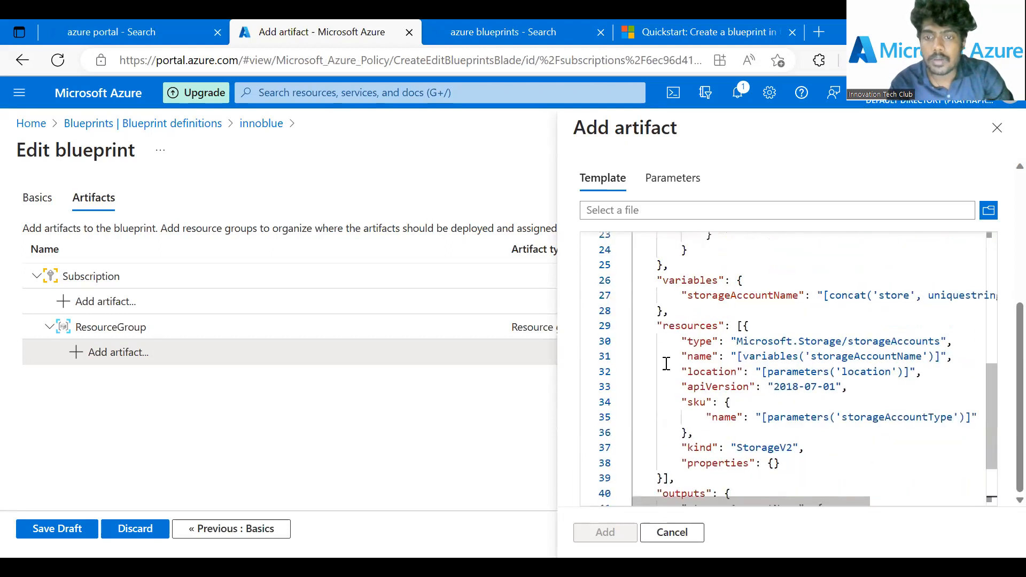
scroll(667, 364, up, 6)
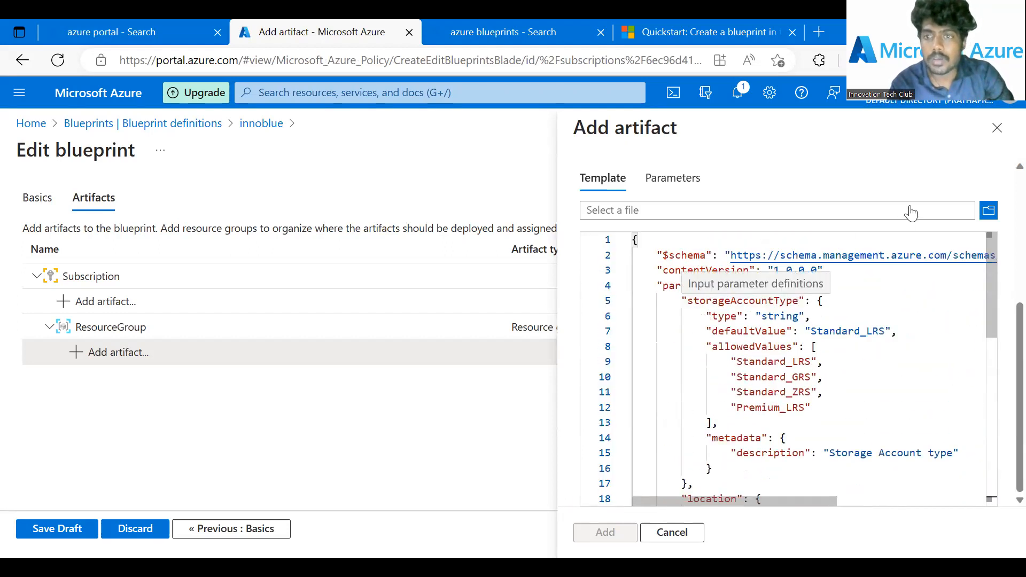
Check the template parameters, fill the artifact display name with the saved entry and add the artifact to the blueprint
click(662, 178)
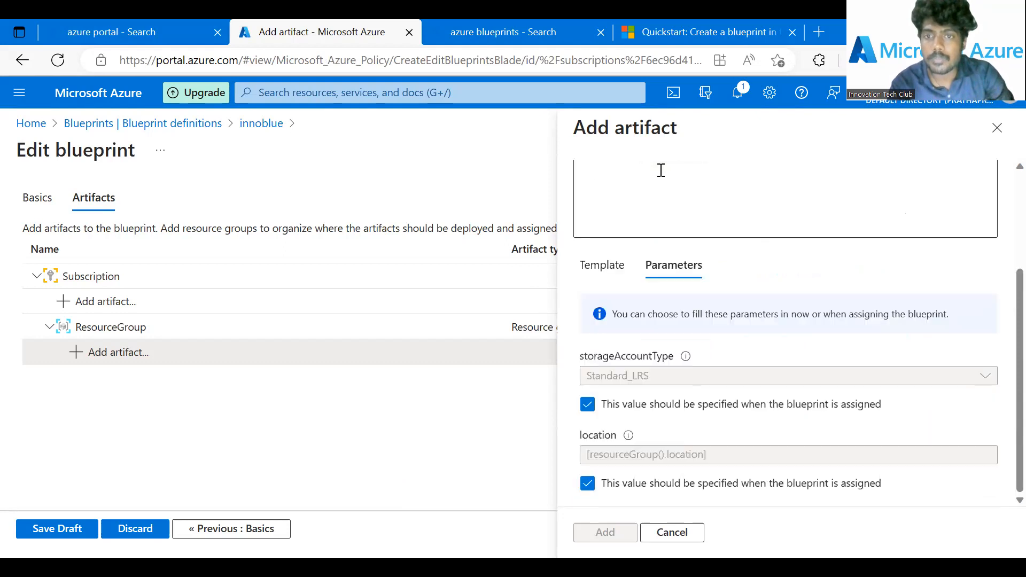
scroll(669, 256, up, 3)
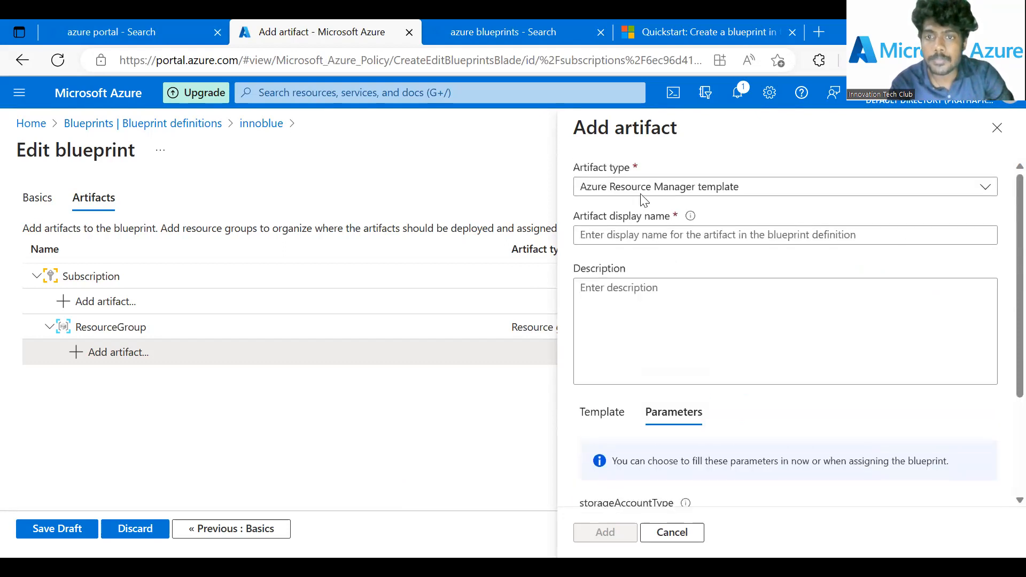
click(630, 234)
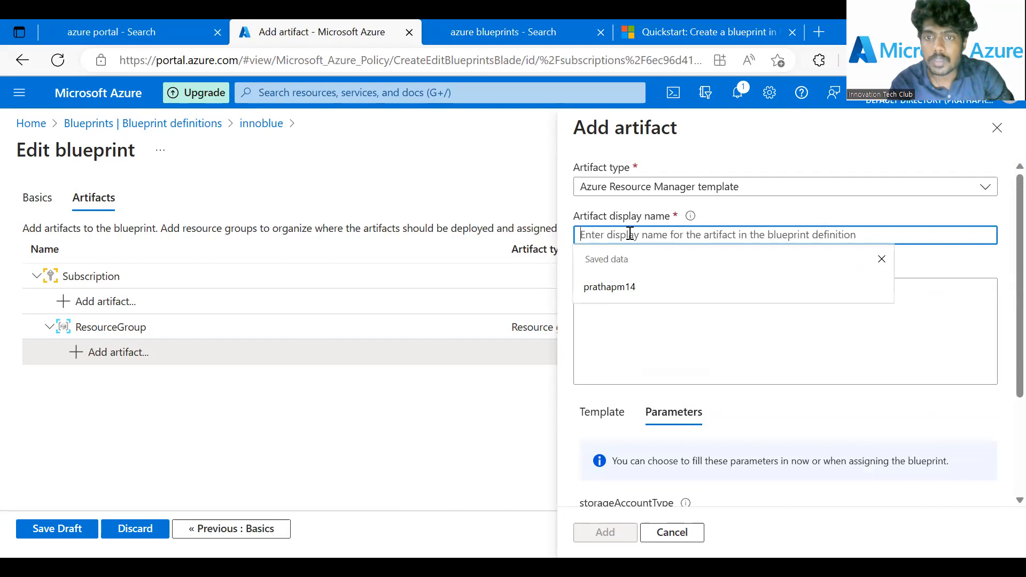
click(613, 289)
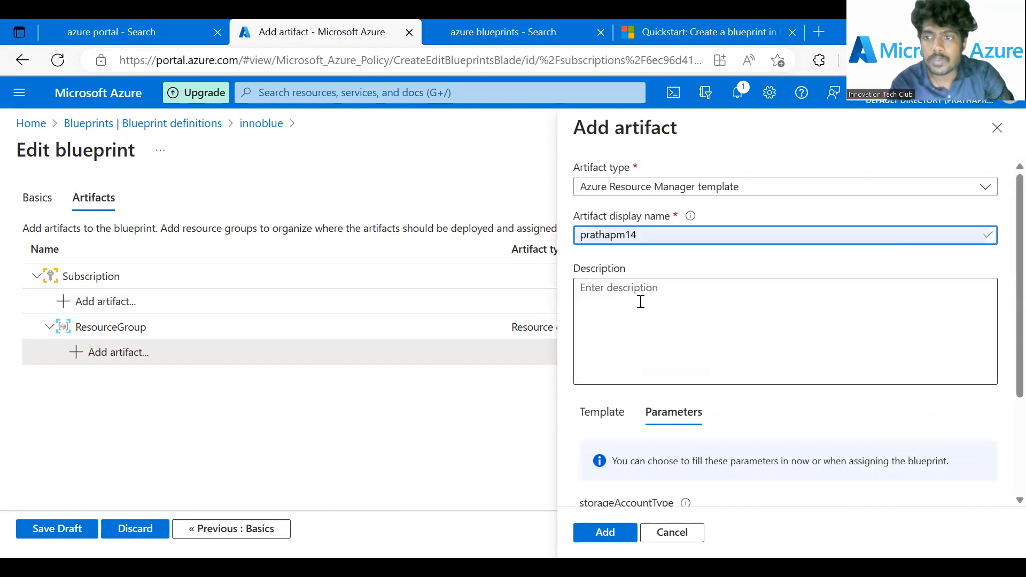
scroll(641, 302, down, 3)
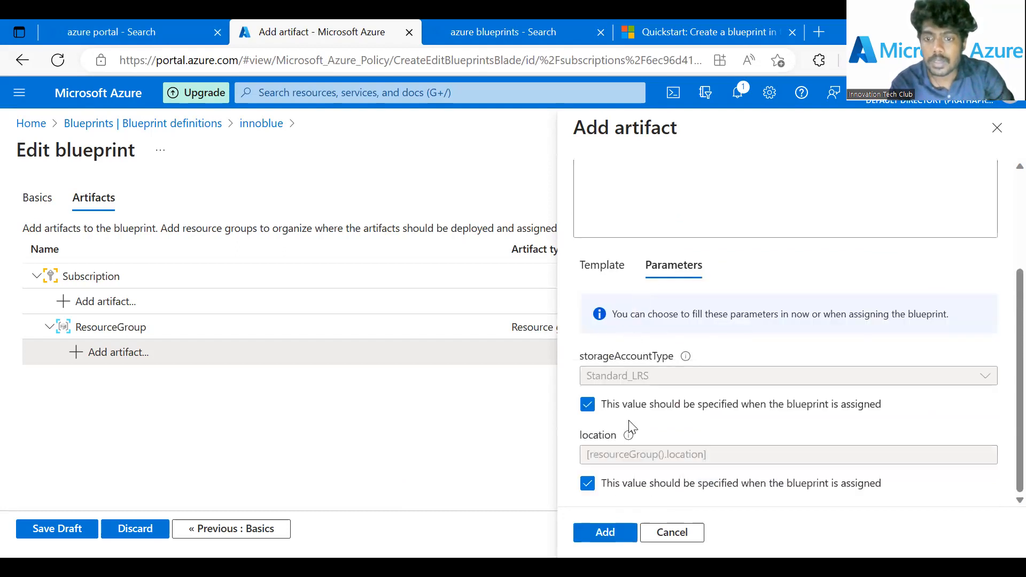
click(604, 533)
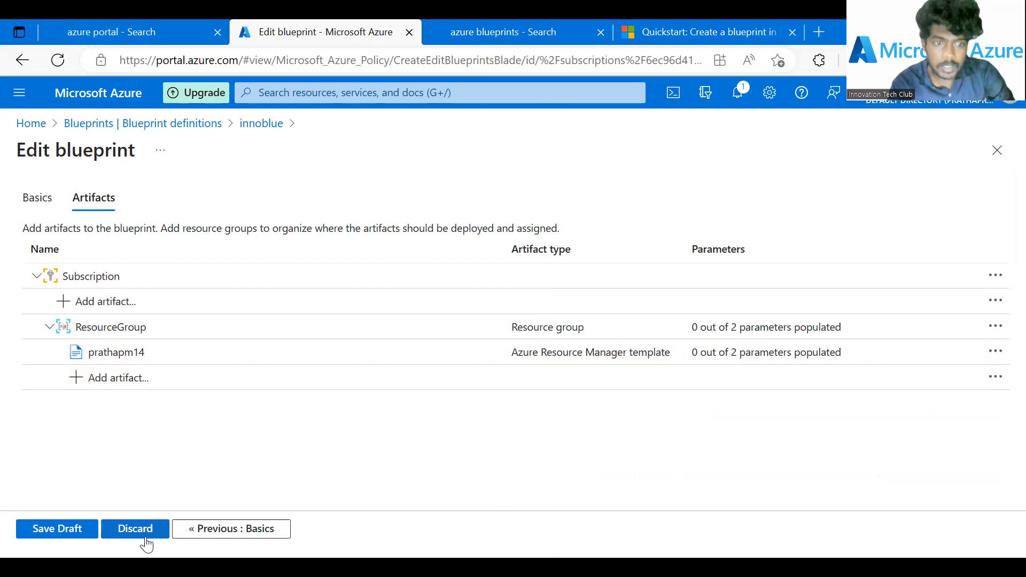
Save the edited innoblue blueprint as a draft and return to the blueprint definitions
click(60, 538)
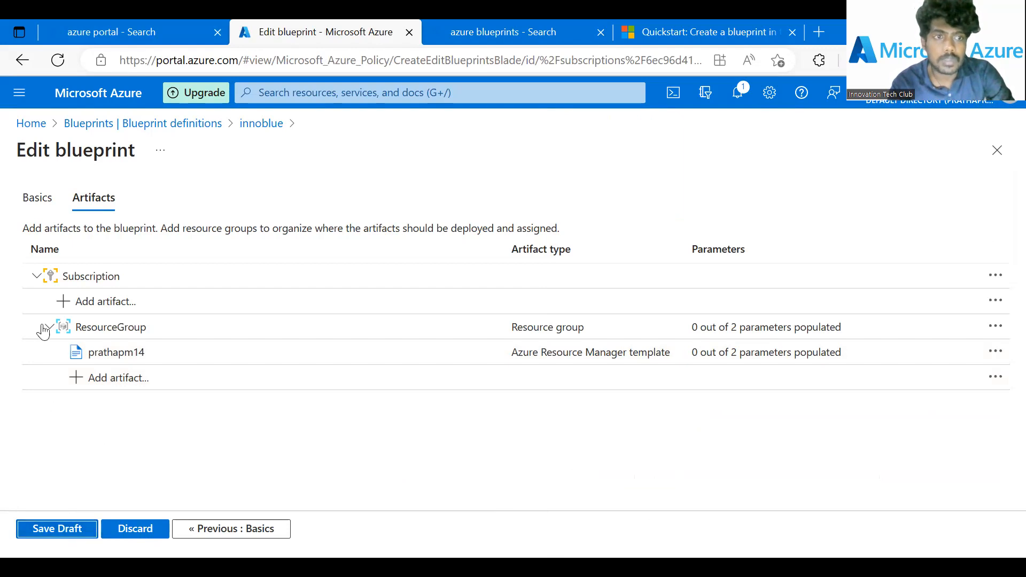
click(124, 357)
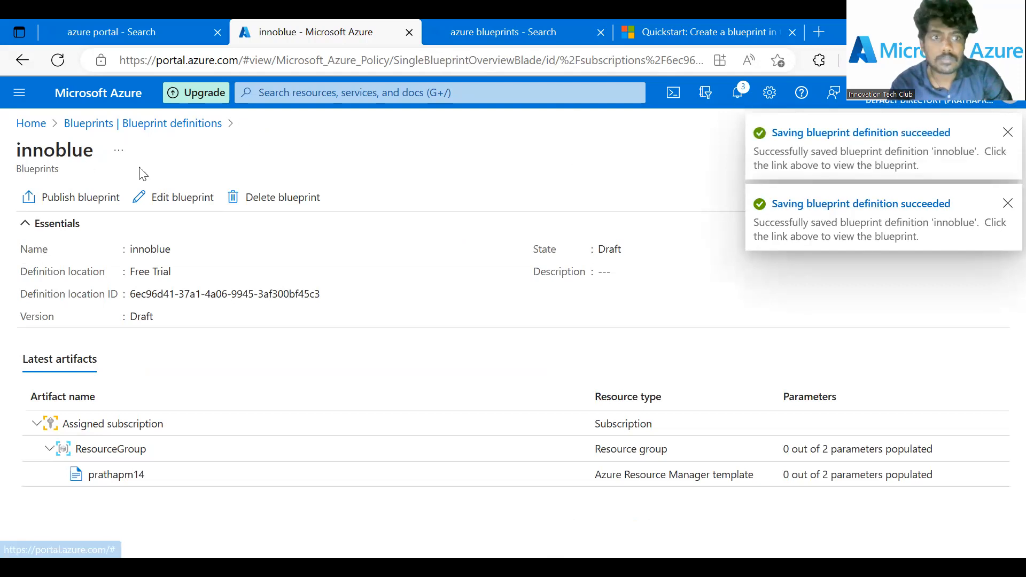
click(111, 128)
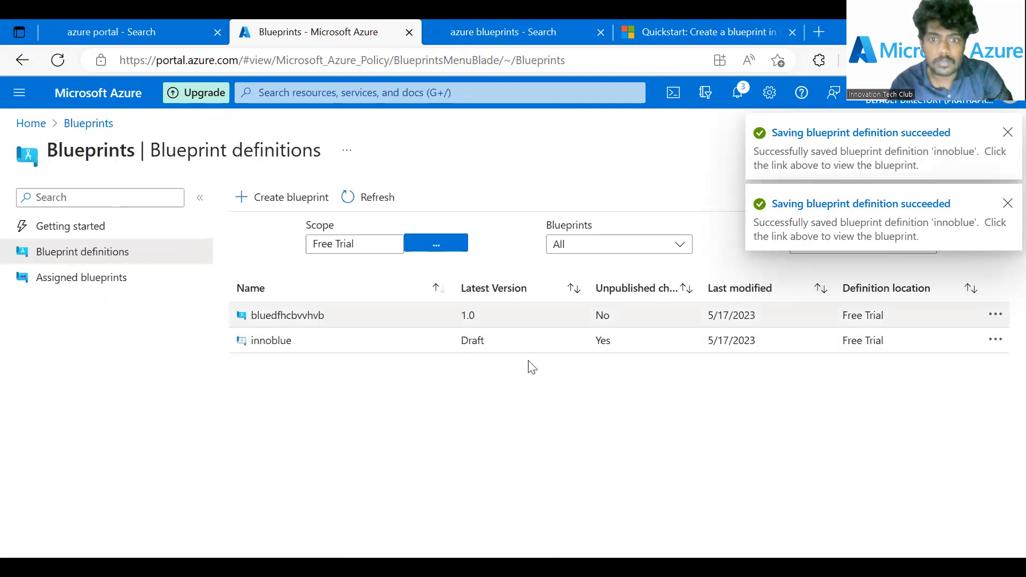
right_click(293, 349)
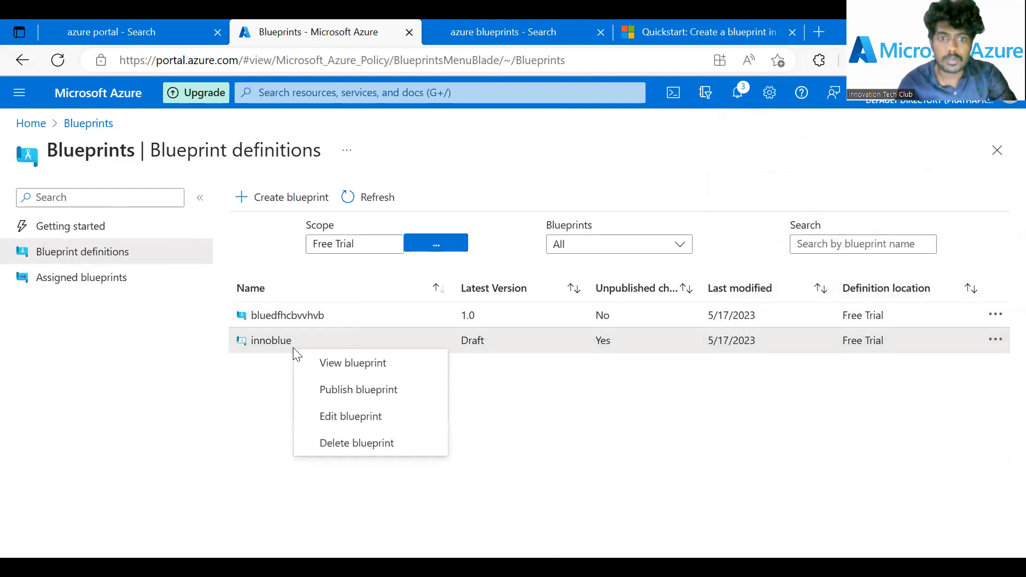
click(343, 368)
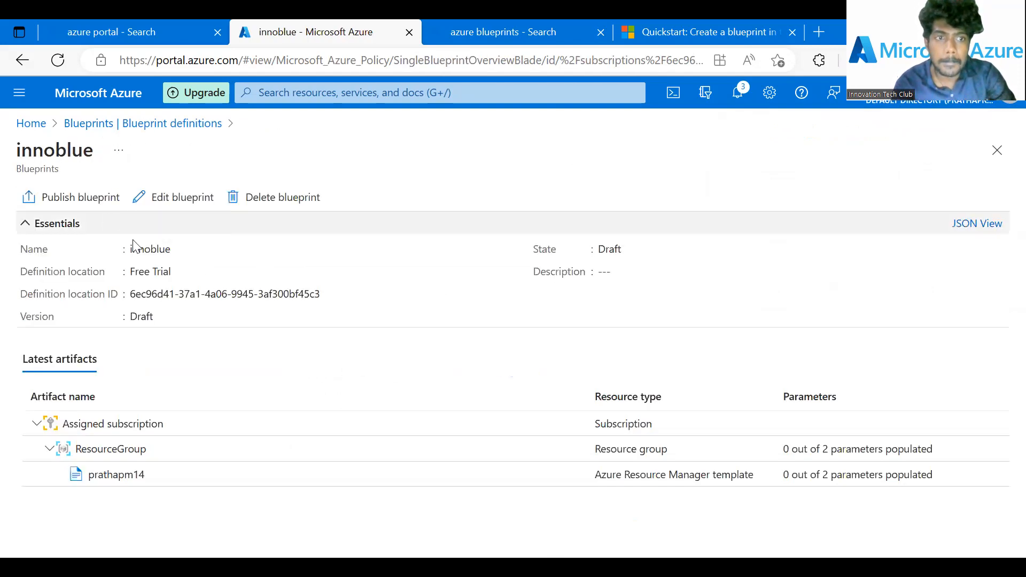
click(83, 195)
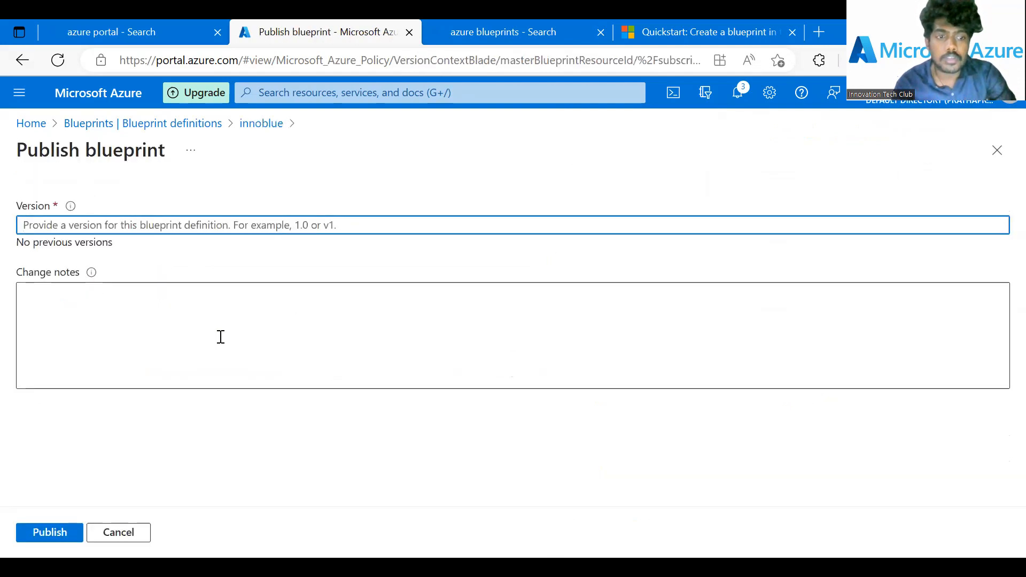
click(99, 299)
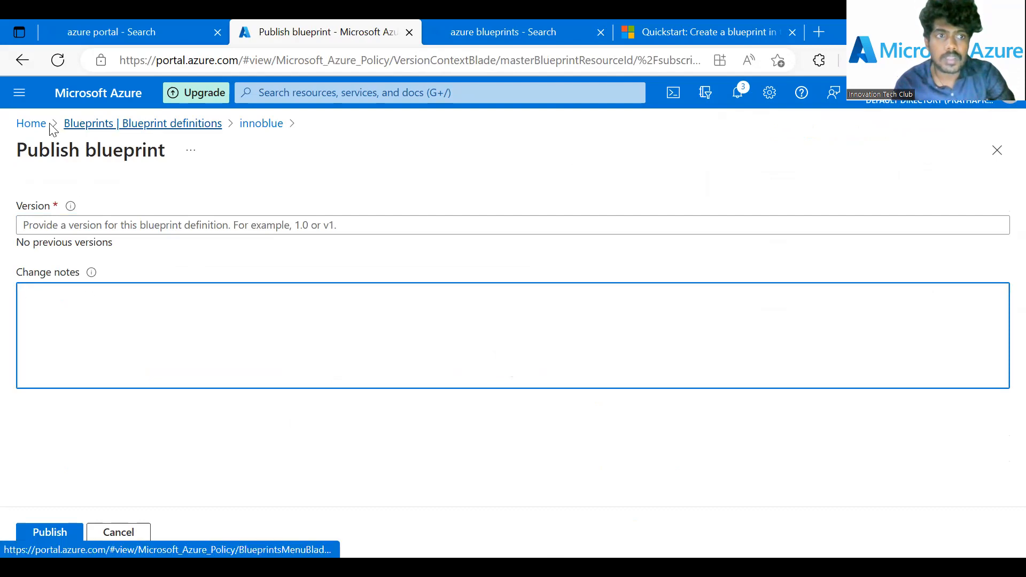
click(63, 123)
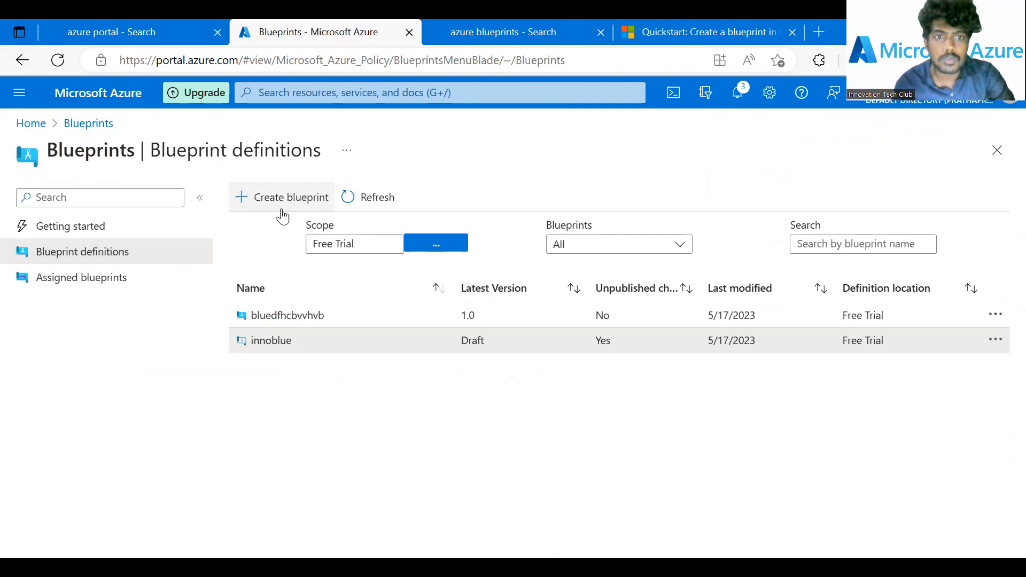
double_click(272, 348)
drag(372, 378, 313, 343)
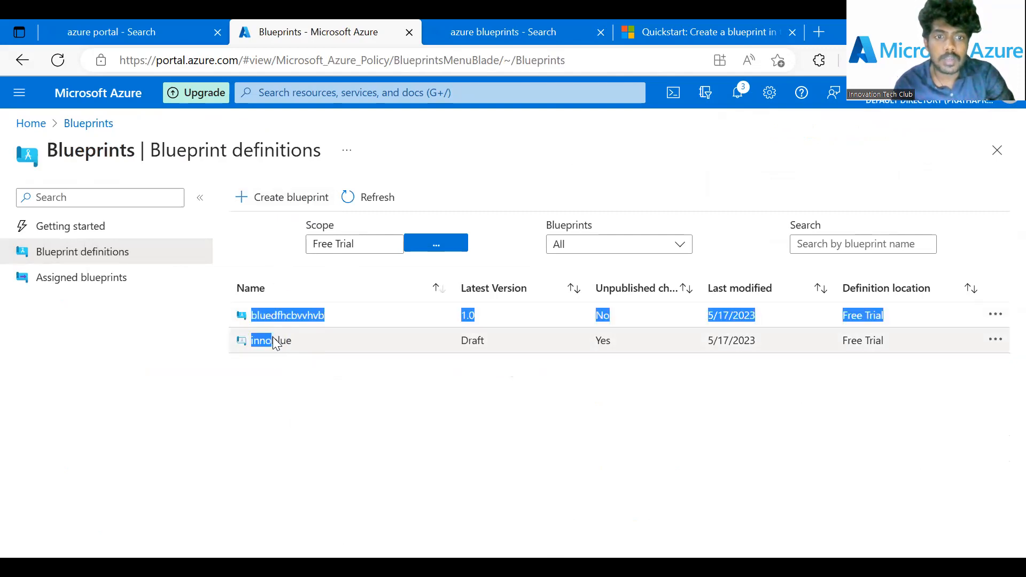
click(401, 416)
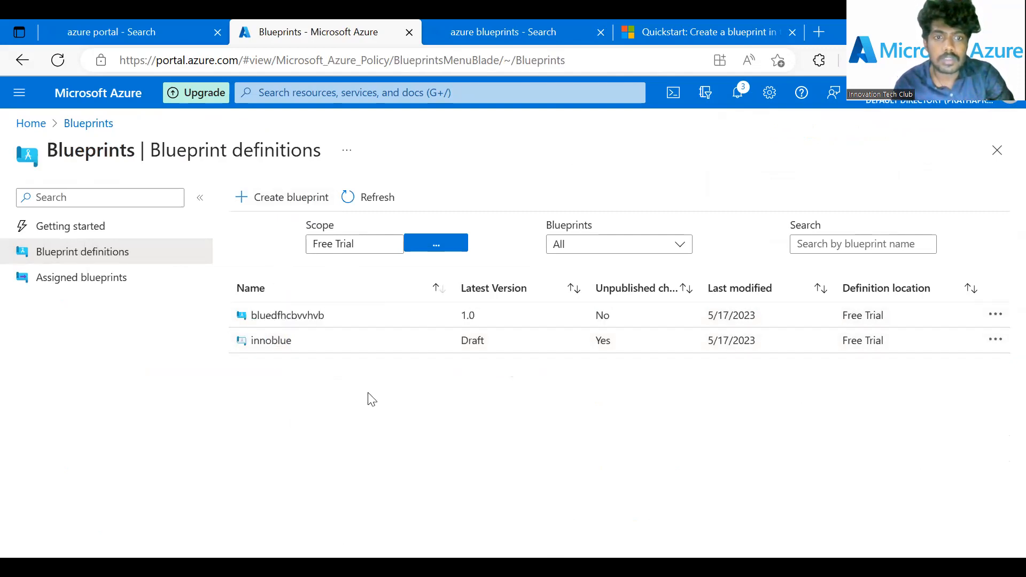
Open the innoblue blueprint for editing and start a Policy assignment artifact under its ResourceGroup
click(267, 340)
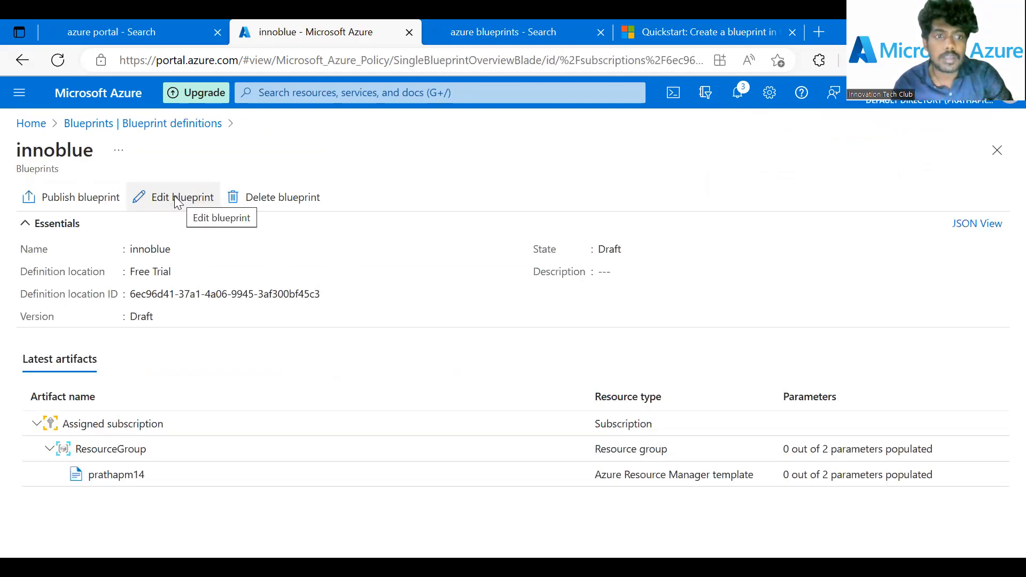
click(175, 202)
scroll(358, 352, down, 2)
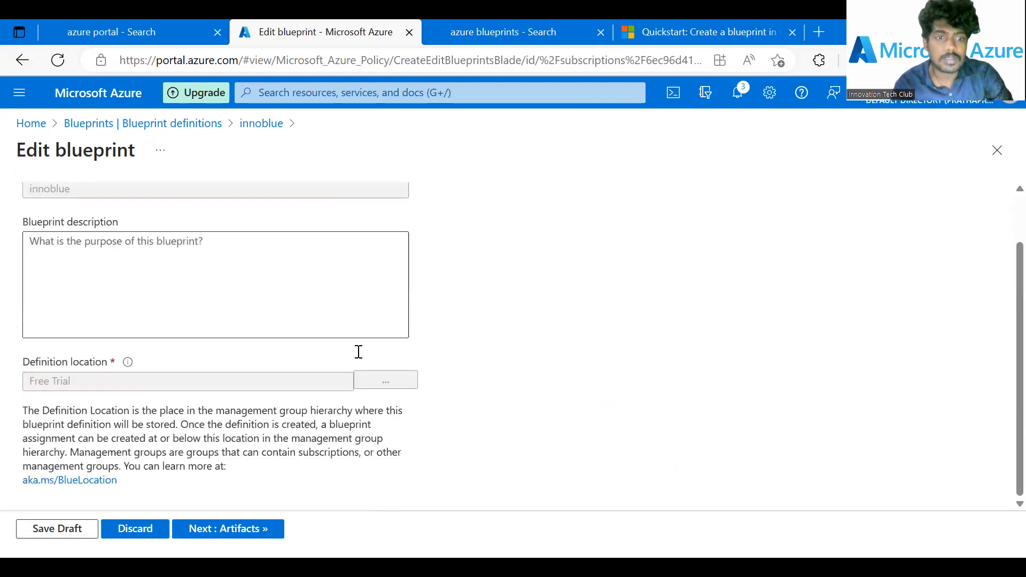
click(222, 530)
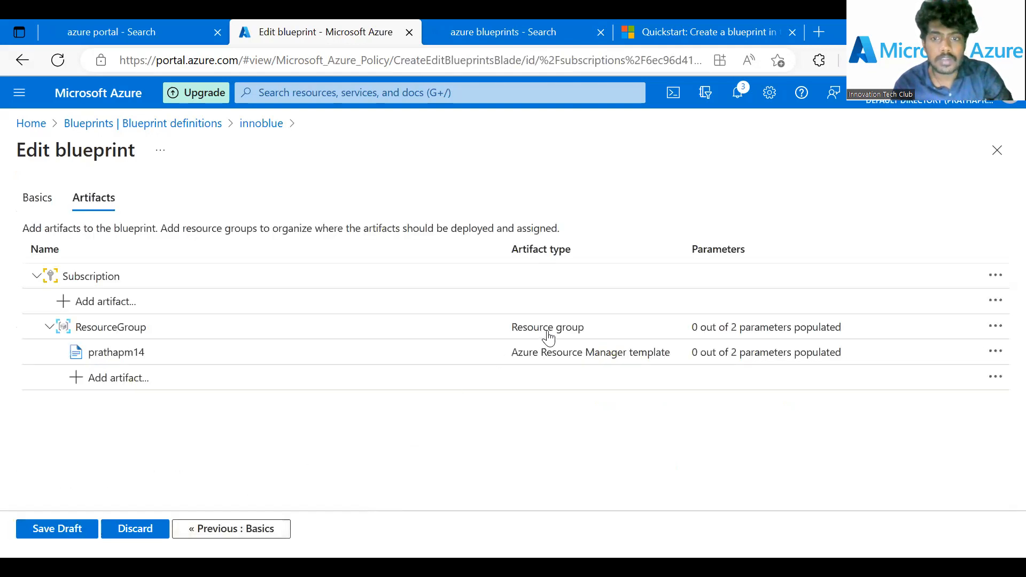
click(157, 377)
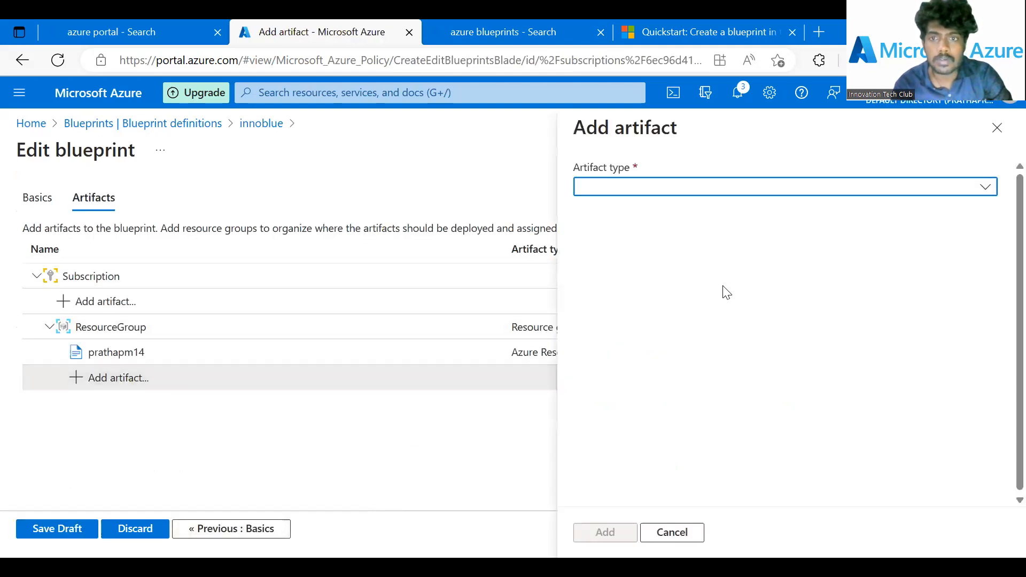
click(820, 194)
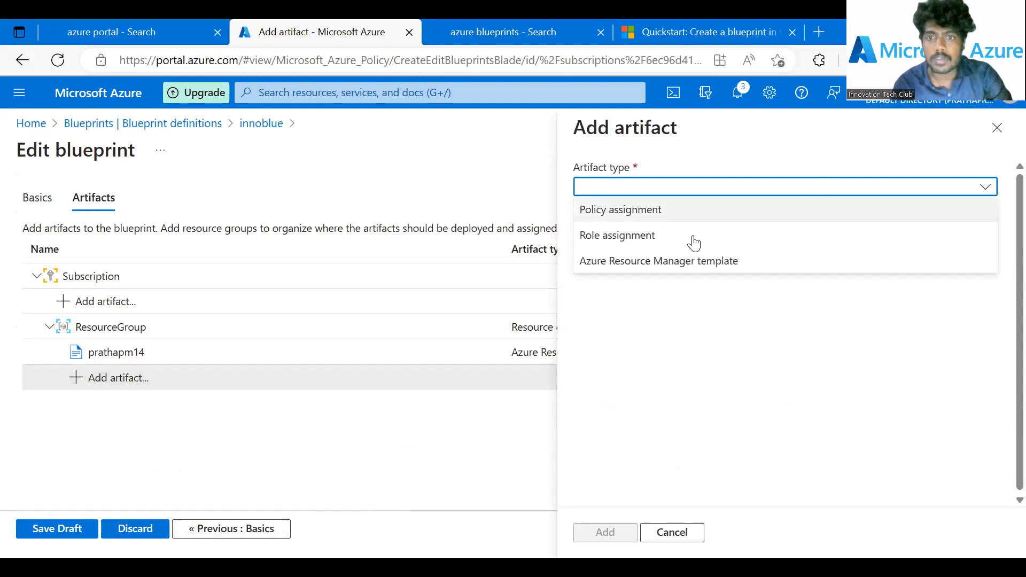
click(626, 213)
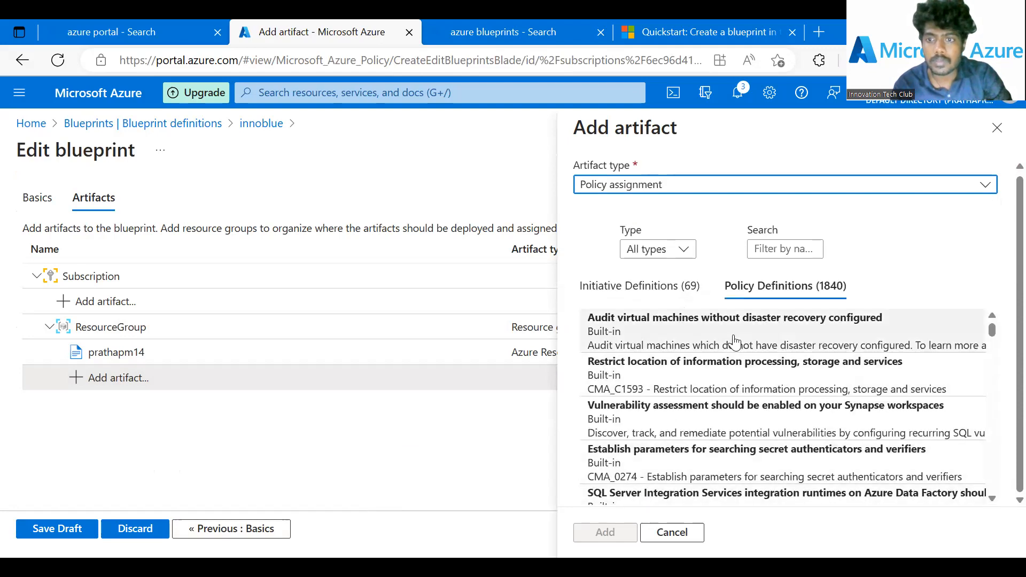
click(677, 257)
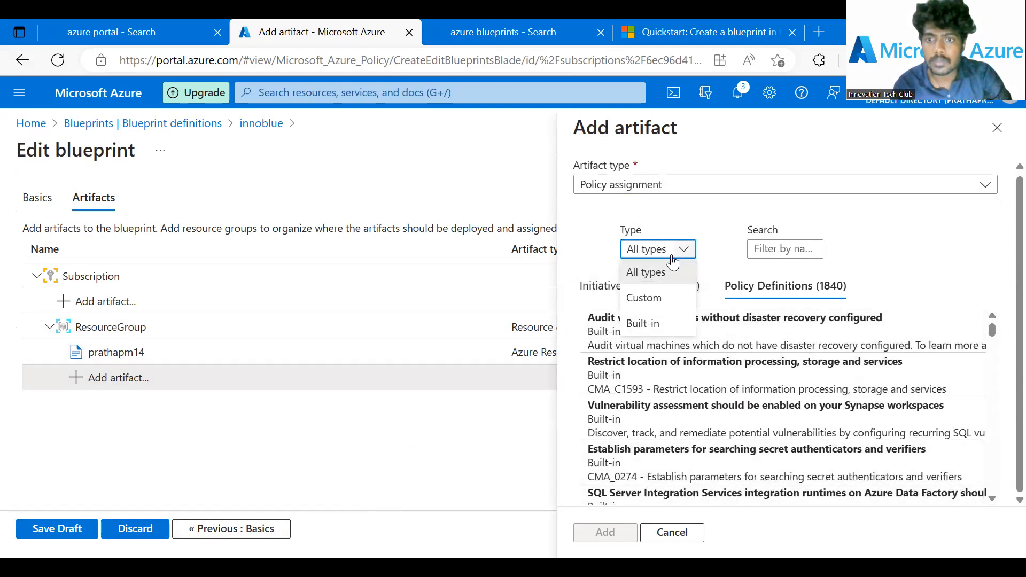
click(649, 295)
click(769, 248)
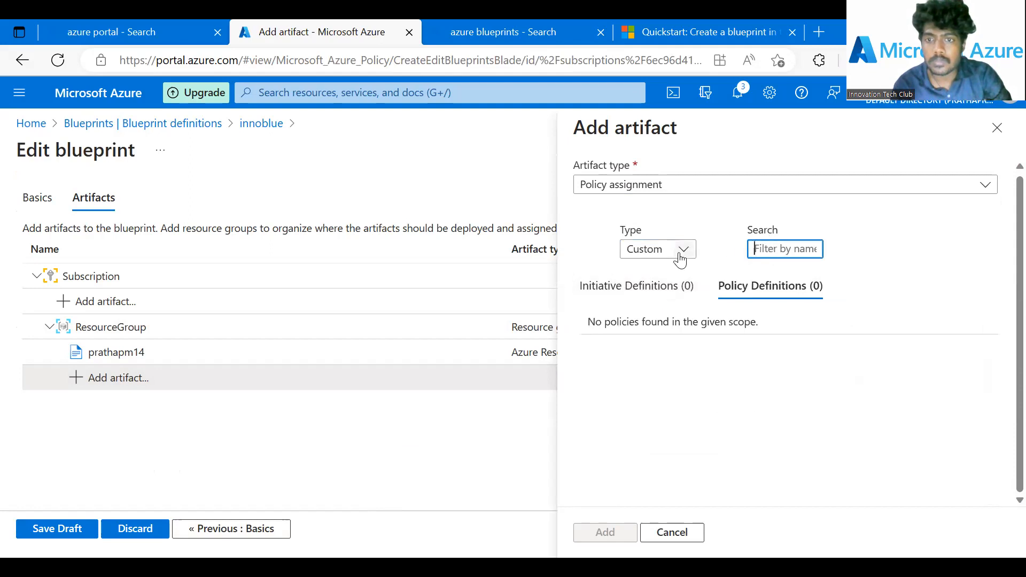
click(680, 261)
click(666, 272)
click(767, 247)
text(yue)
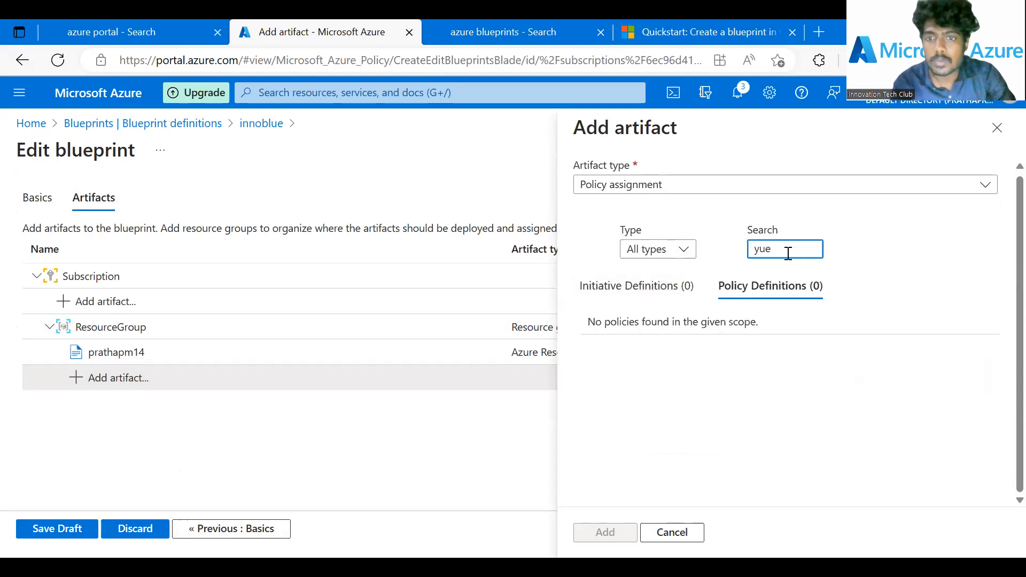
key(BackSpace)
key(BackSpace)
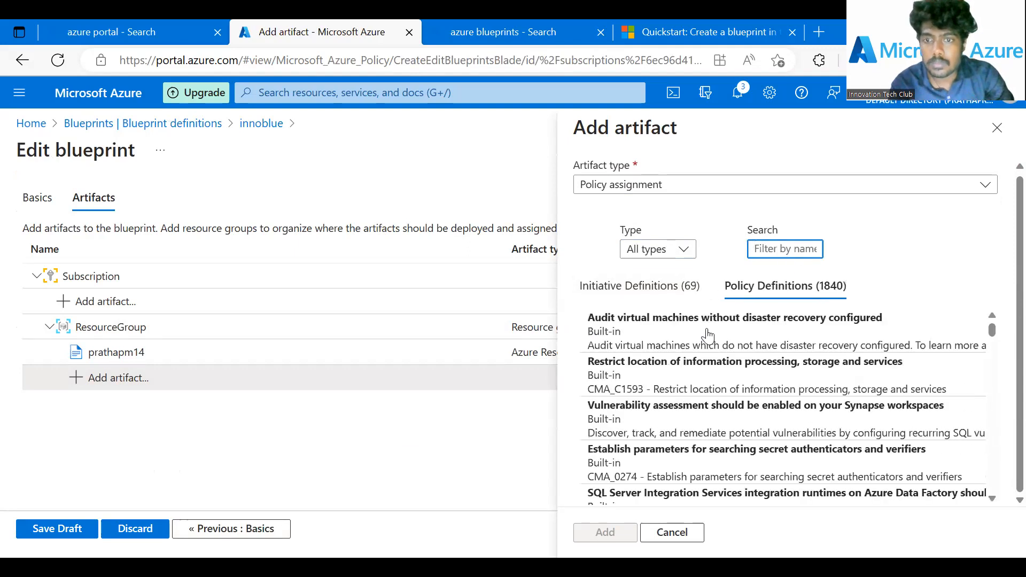
Add the policy "Audit virtual machines without disaster recovery configured" to ResourceGroup and save the blueprint as a draft
click(705, 334)
click(594, 532)
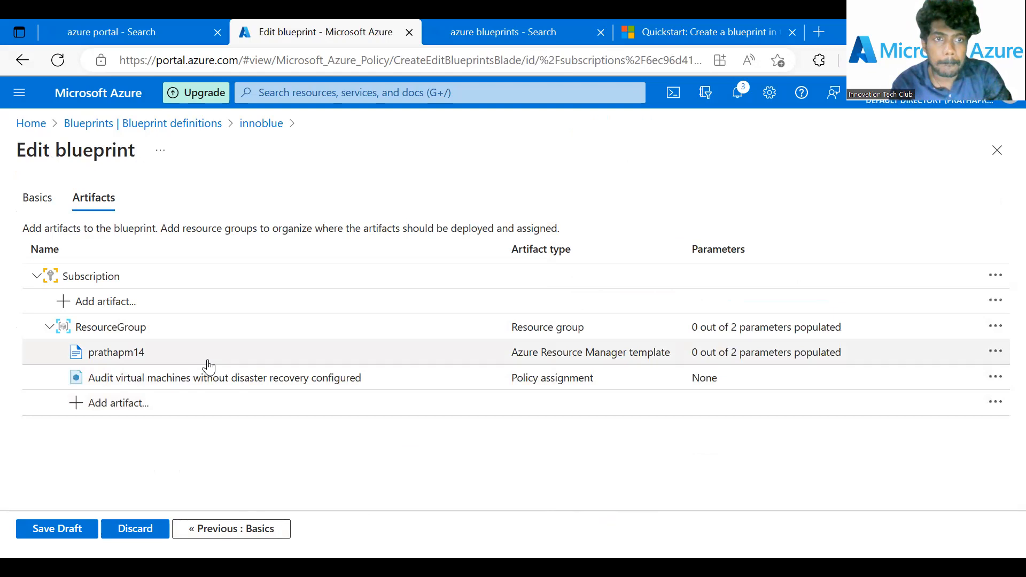
right_click(197, 388)
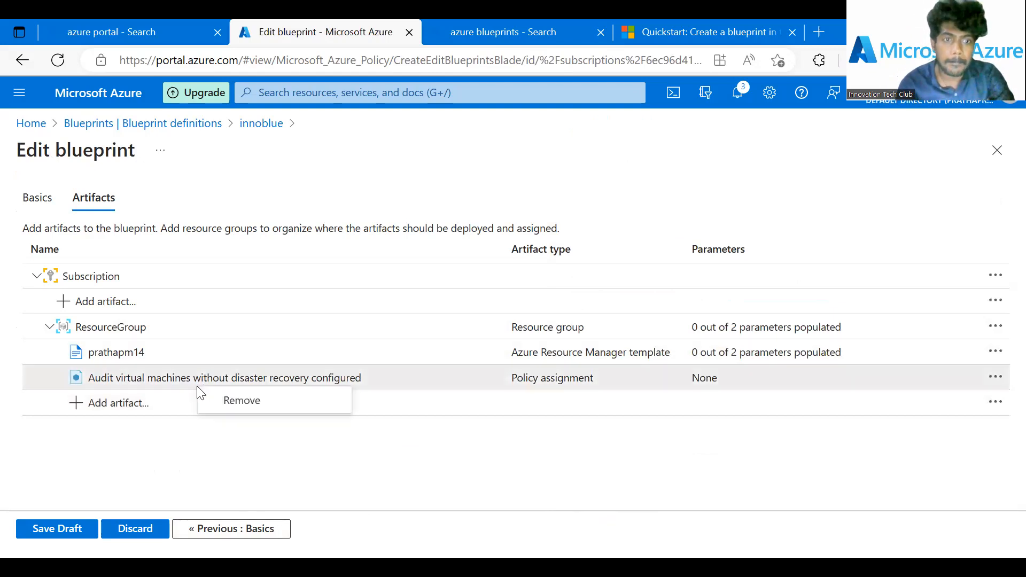
click(101, 440)
click(58, 530)
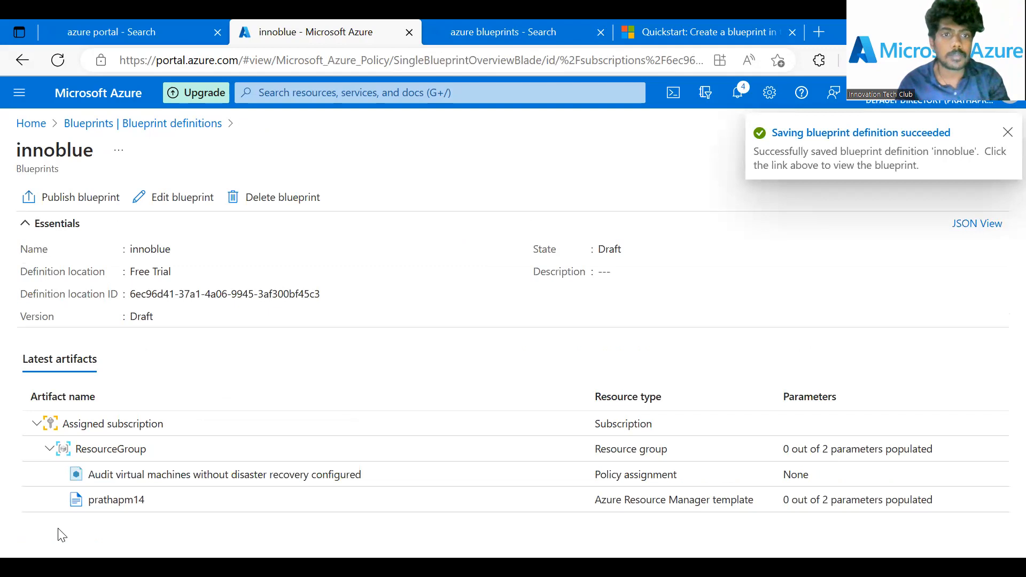
Publish the innoblue blueprint as version 2.0 with no change notes
click(63, 205)
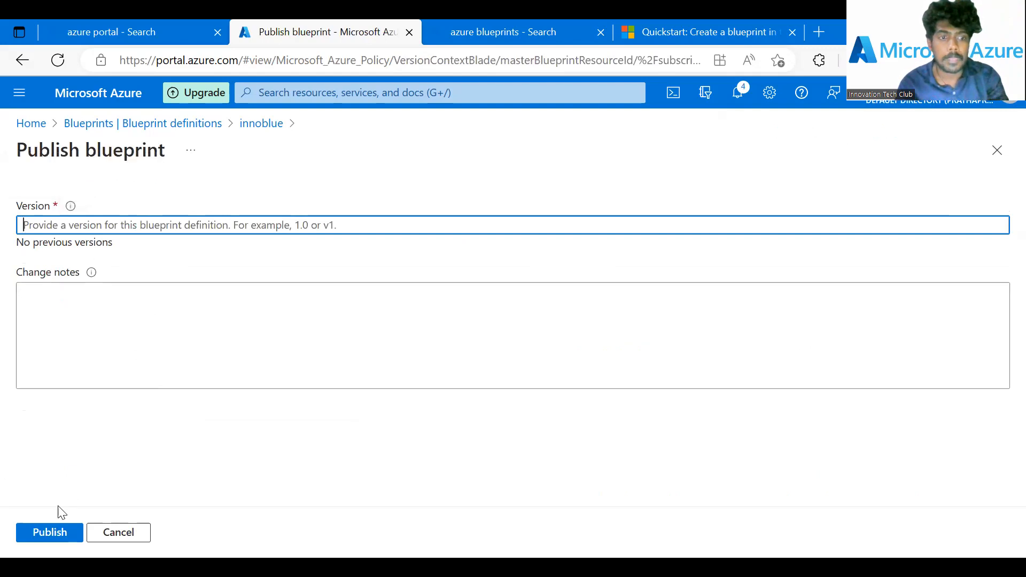
click(50, 532)
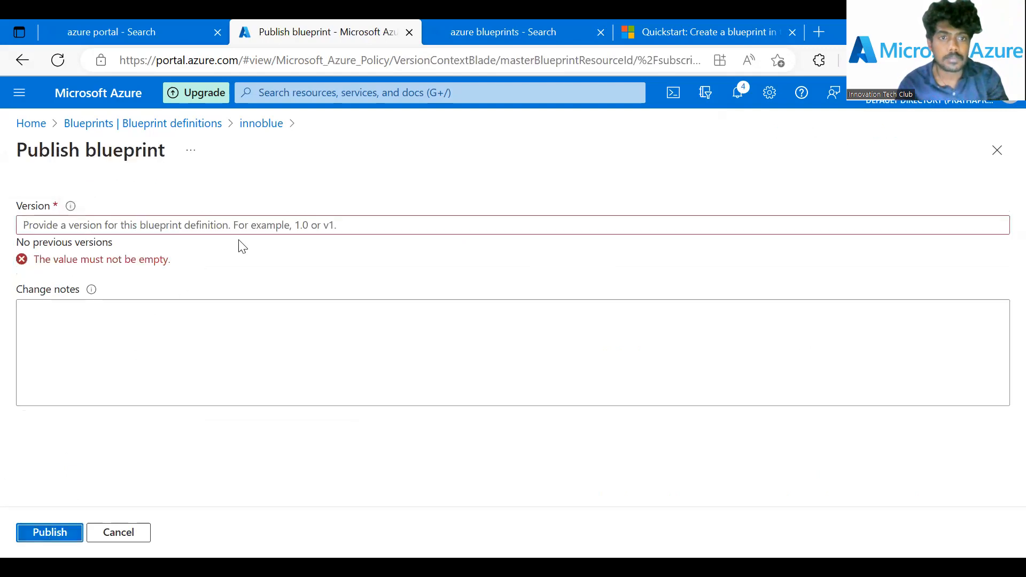
click(260, 229)
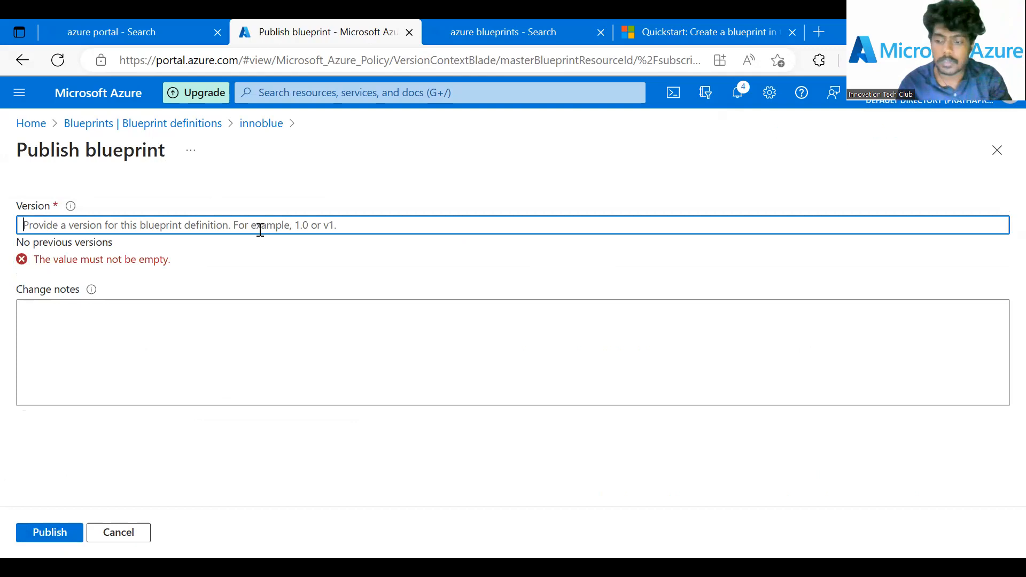
text(2)
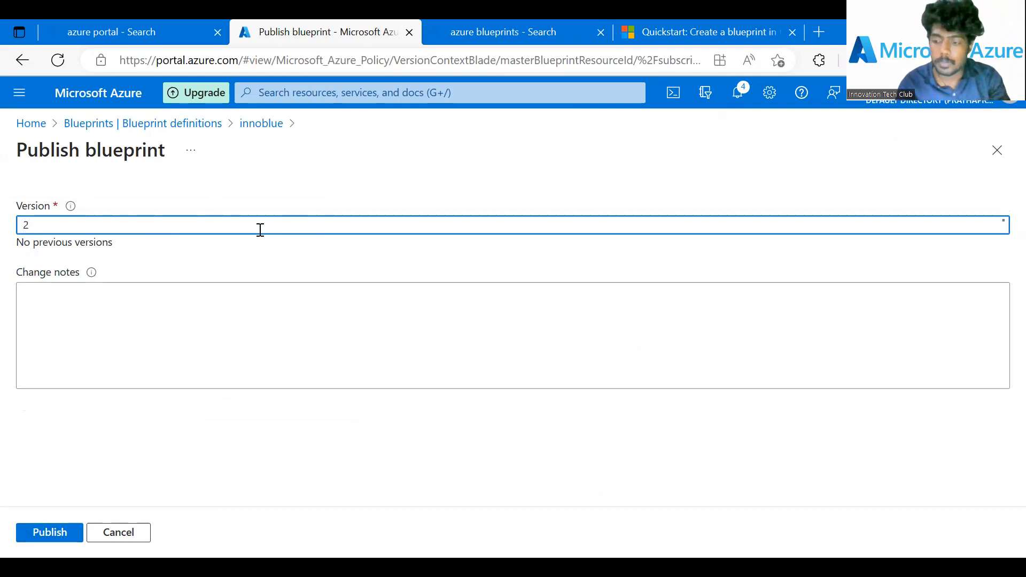
text(.0)
click(123, 295)
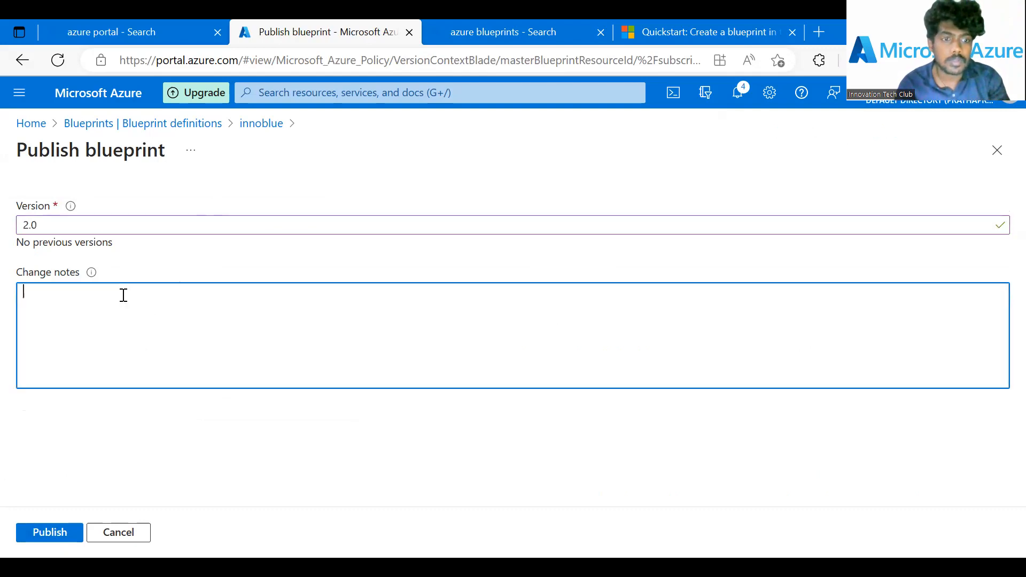
click(39, 536)
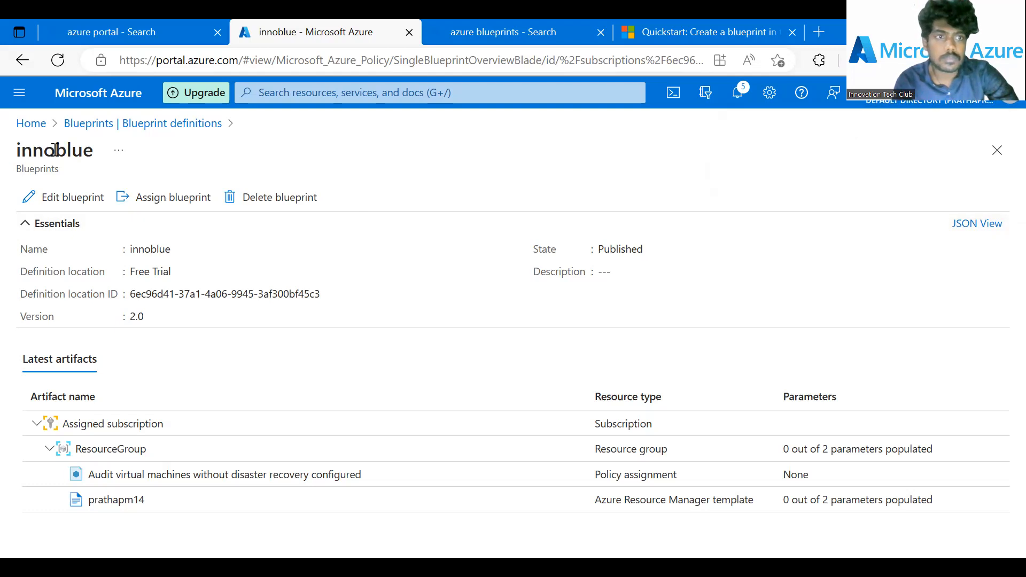
Return to the Blueprints service from the portal home and check both the blueprint definitions and the assigned blueprints
click(32, 122)
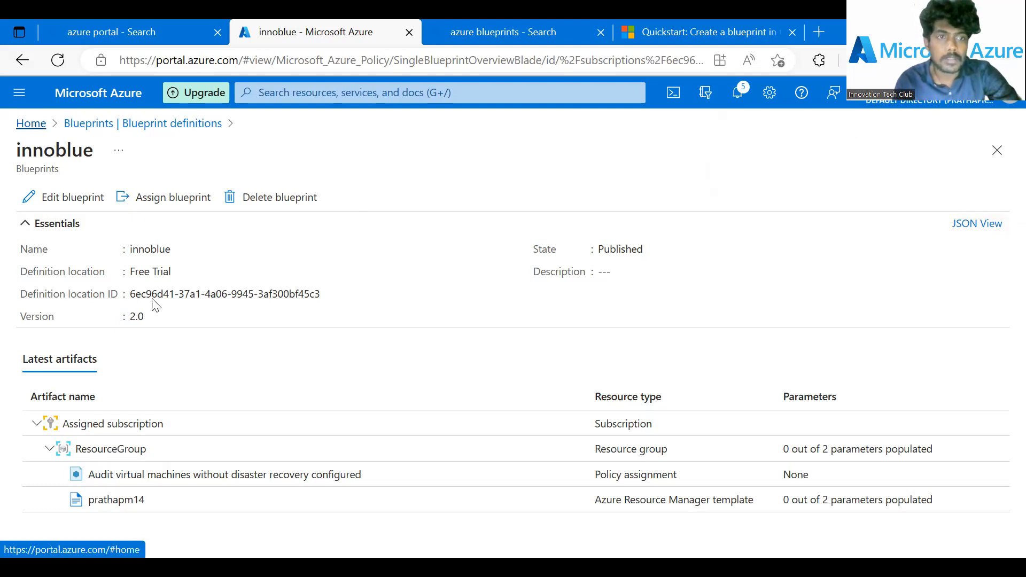
click(203, 386)
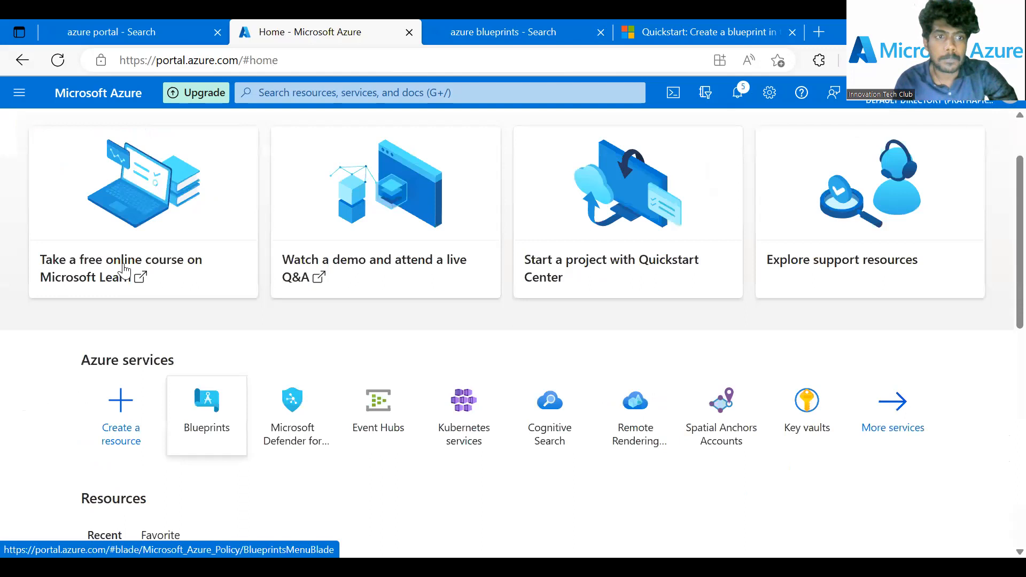
click(96, 253)
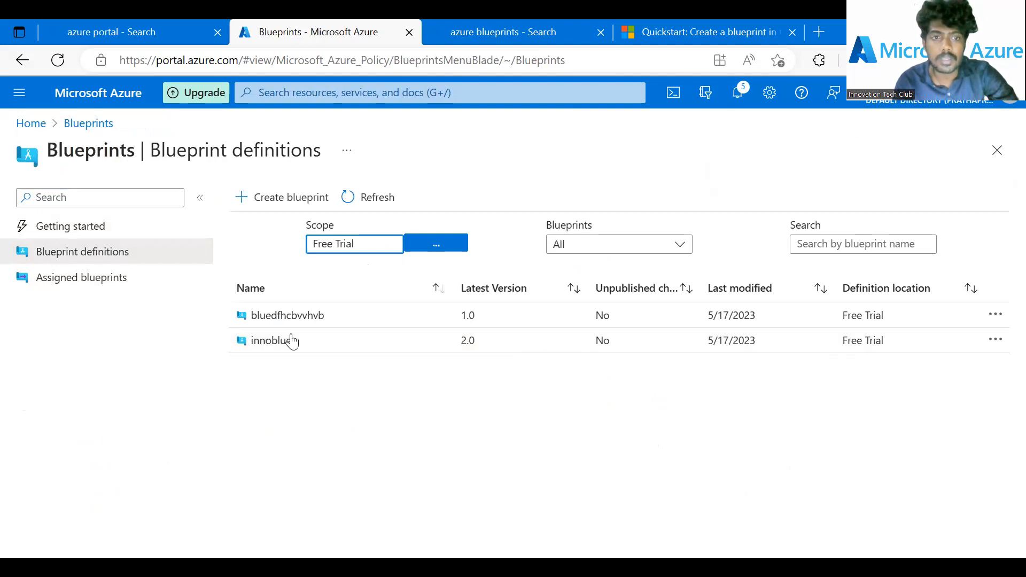
click(95, 280)
click(122, 259)
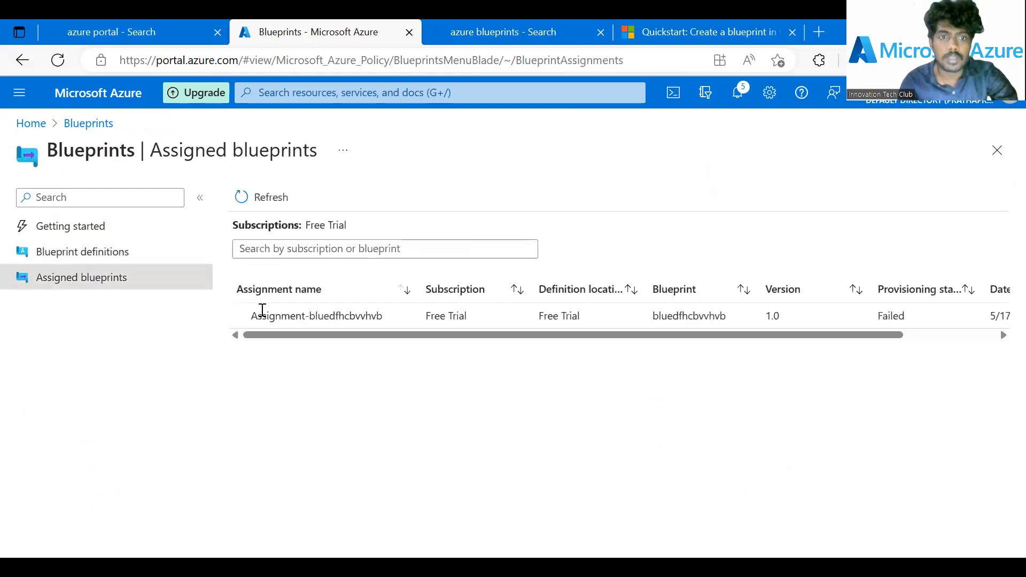
Start assigning the innoblue blueprint, review its artifact parameters and try to submit the assignment with the default settings
right_click(267, 346)
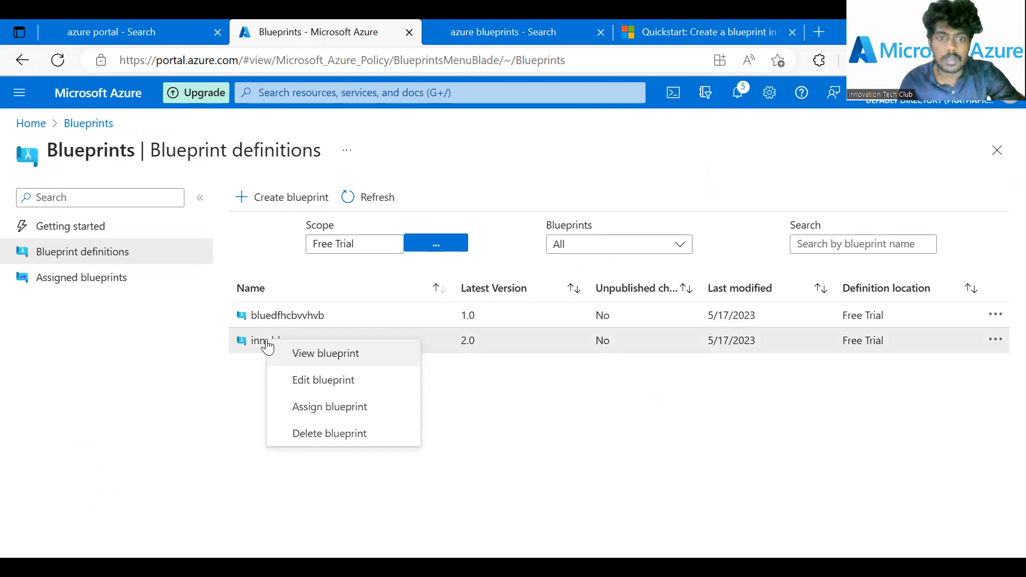
click(316, 408)
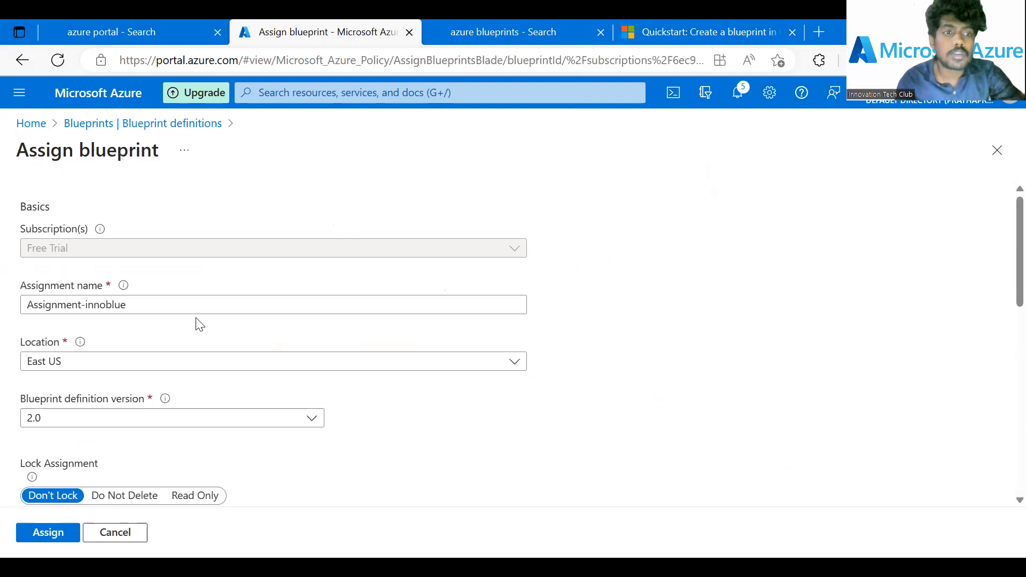
scroll(198, 320, down, 5)
scroll(196, 318, down, 4)
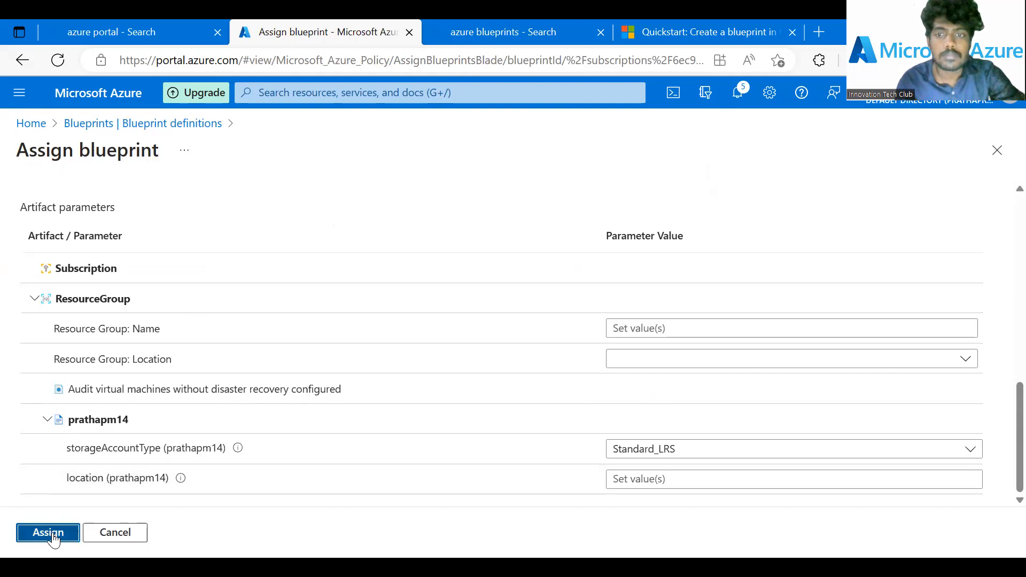
click(53, 534)
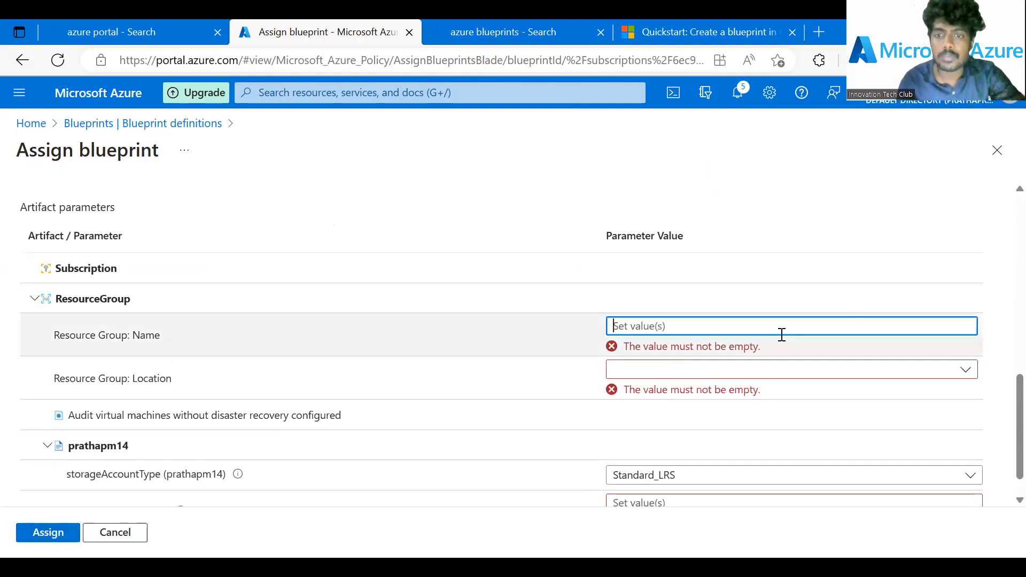
Set the ResourceGroup artifact's resource group name to 4 and its location to East US
text(4)
click(732, 357)
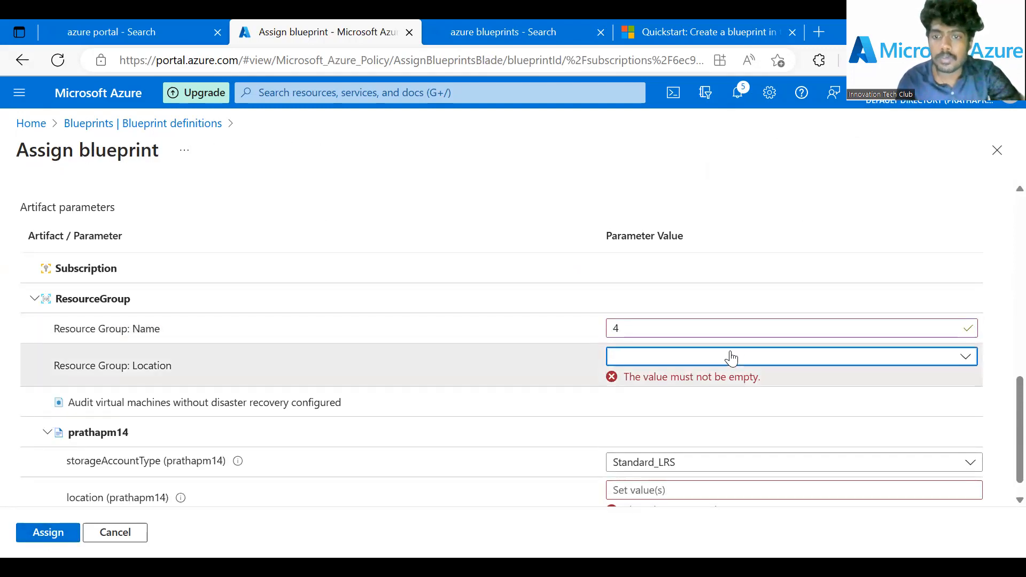
text(4)
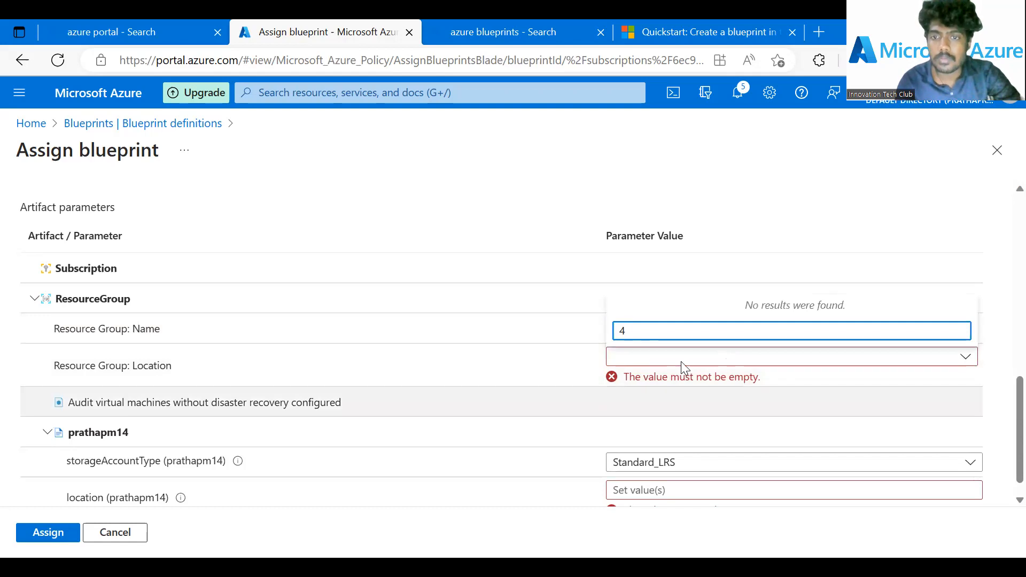
scroll(681, 361, up, 2)
scroll(685, 369, down, 1)
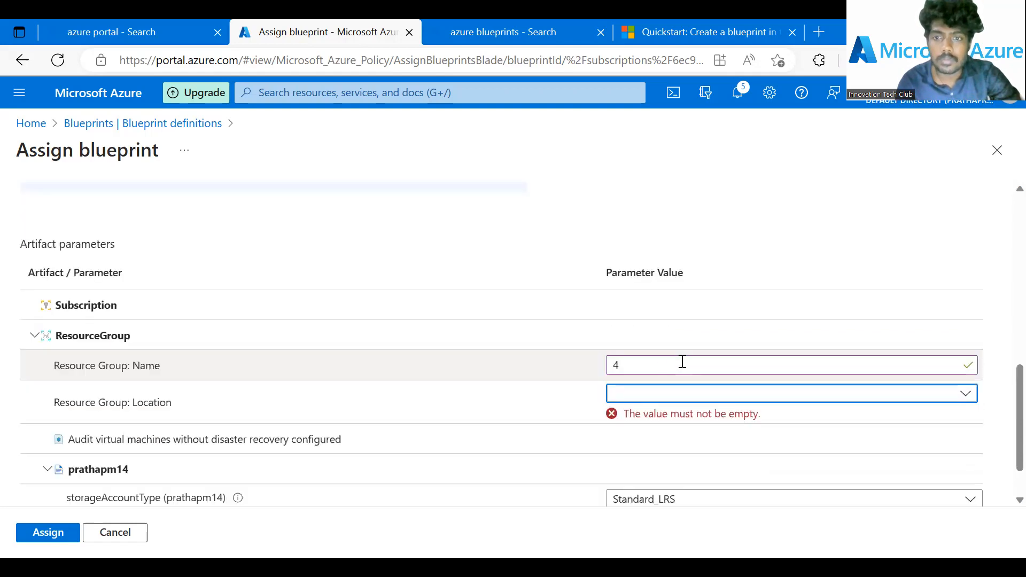
click(637, 396)
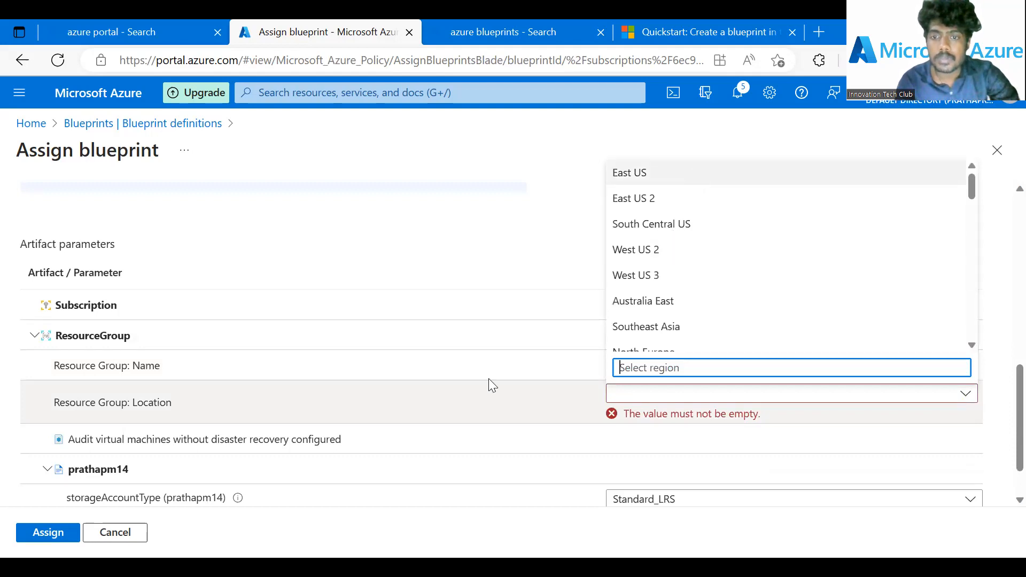
click(630, 174)
Set the template artifact's location parameter to 4 and submit the innoblue blueprint assignment
scroll(489, 379, down, 1)
click(653, 472)
text(4)
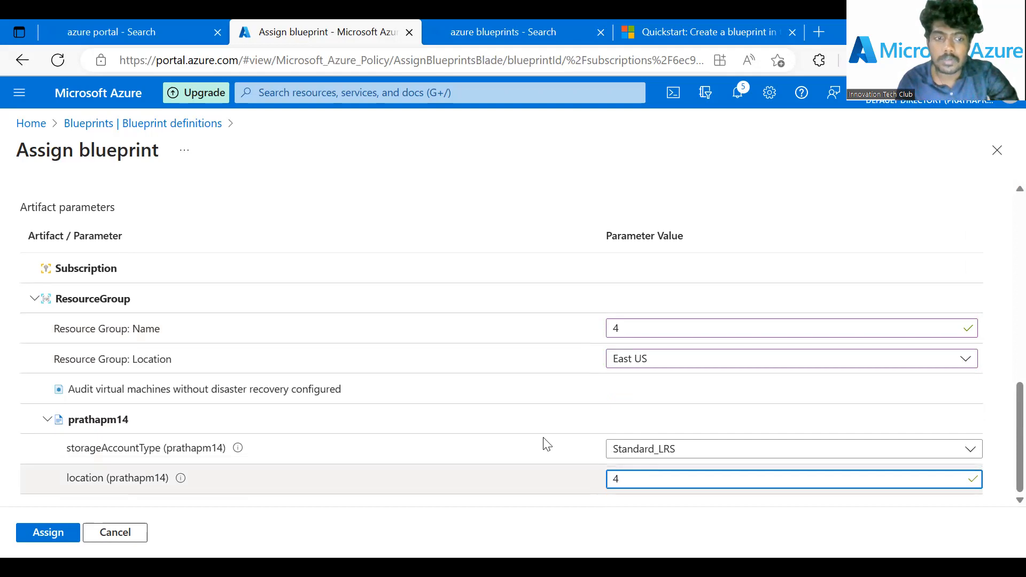
click(36, 537)
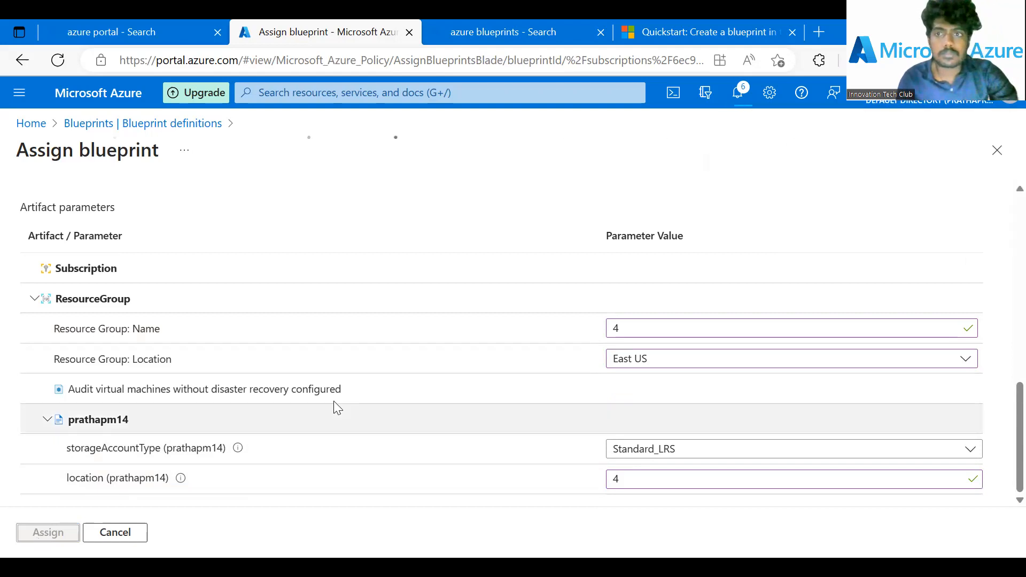
scroll(216, 245, up, 10)
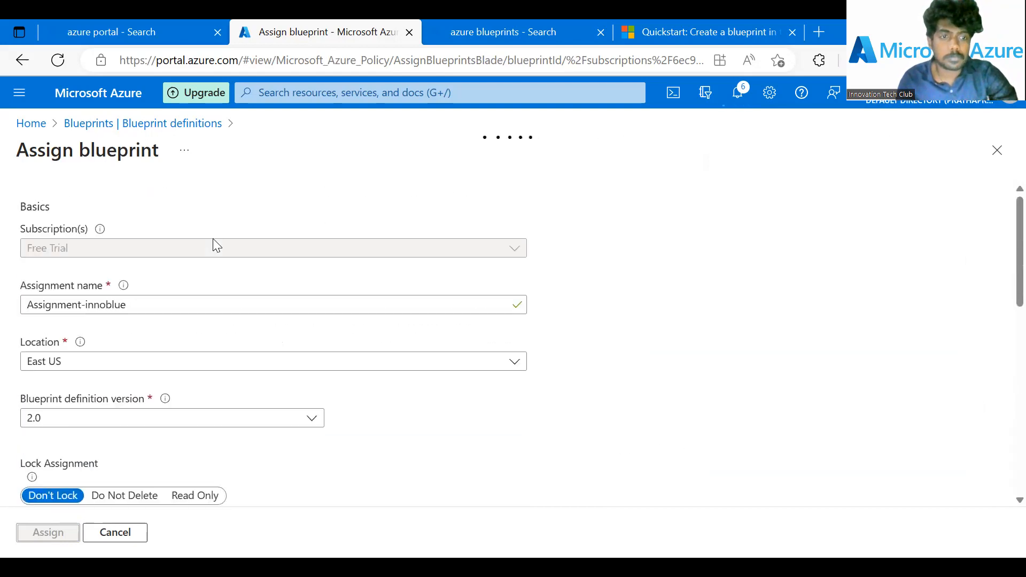
scroll(213, 238, down, 8)
scroll(213, 238, up, 8)
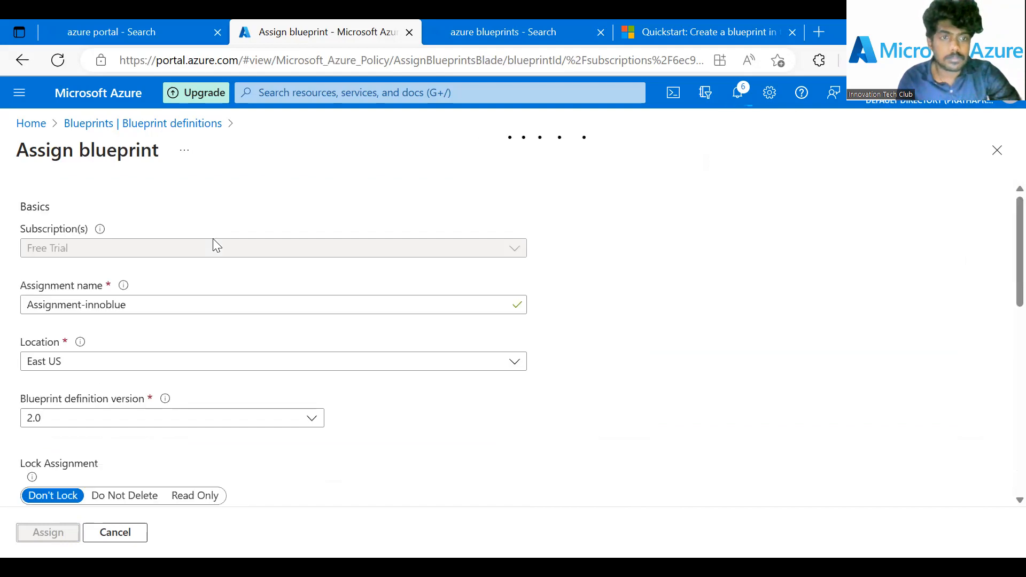
scroll(213, 239, down, 1)
scroll(213, 240, up, 1)
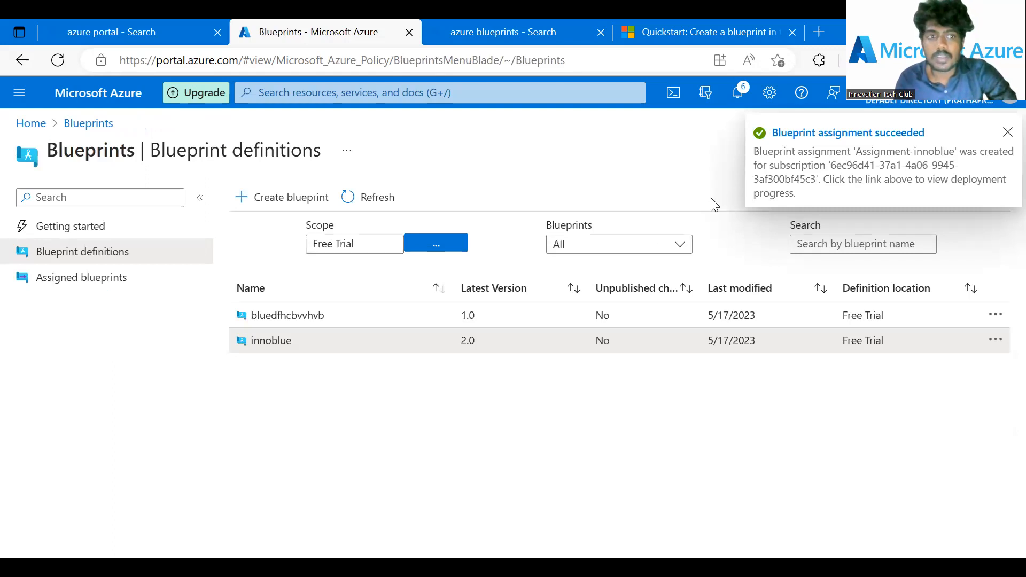
Open Assignment-innoblue from the assigned blueprints and look through the operations in its activity log
click(120, 289)
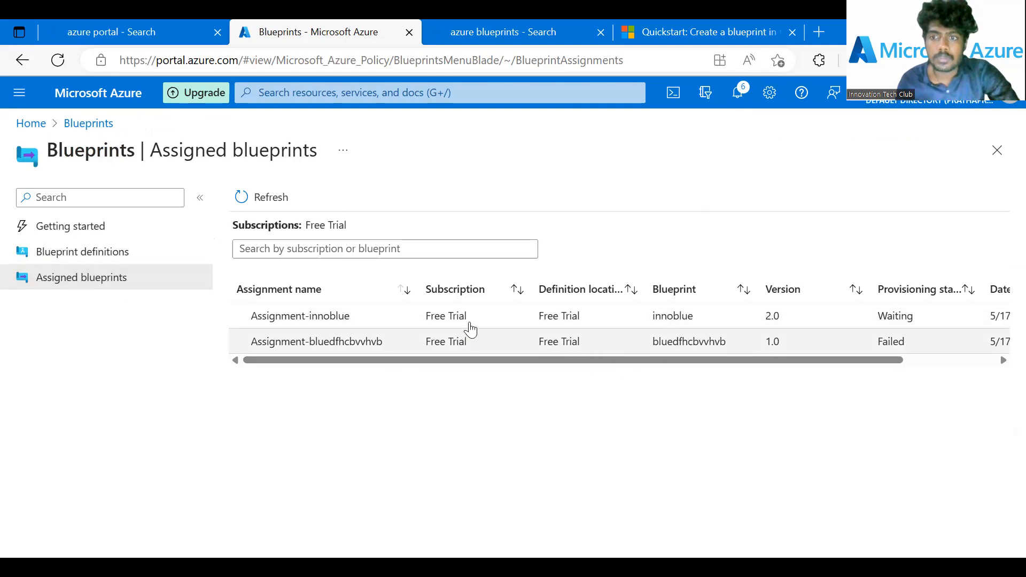
click(302, 319)
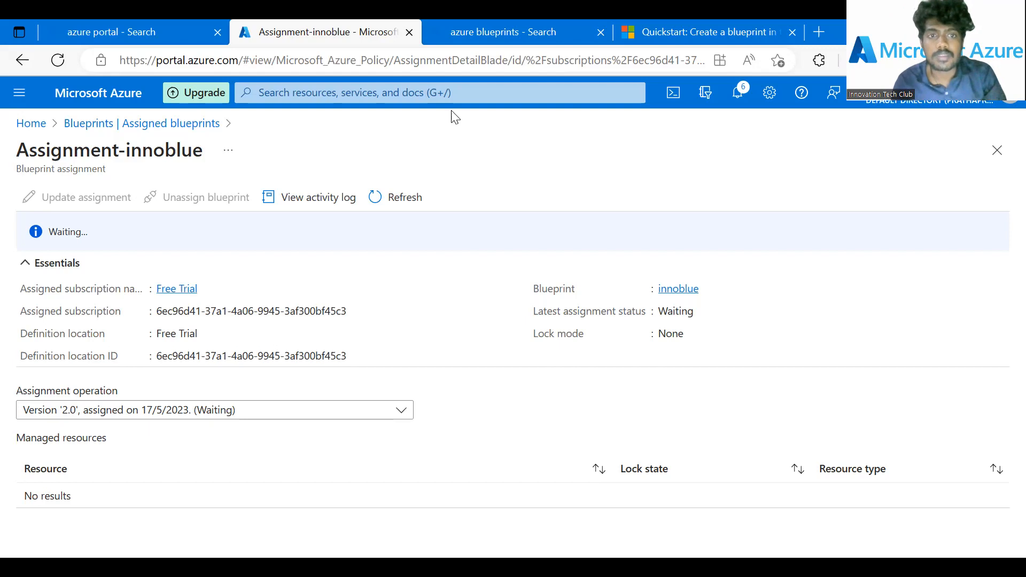
click(313, 201)
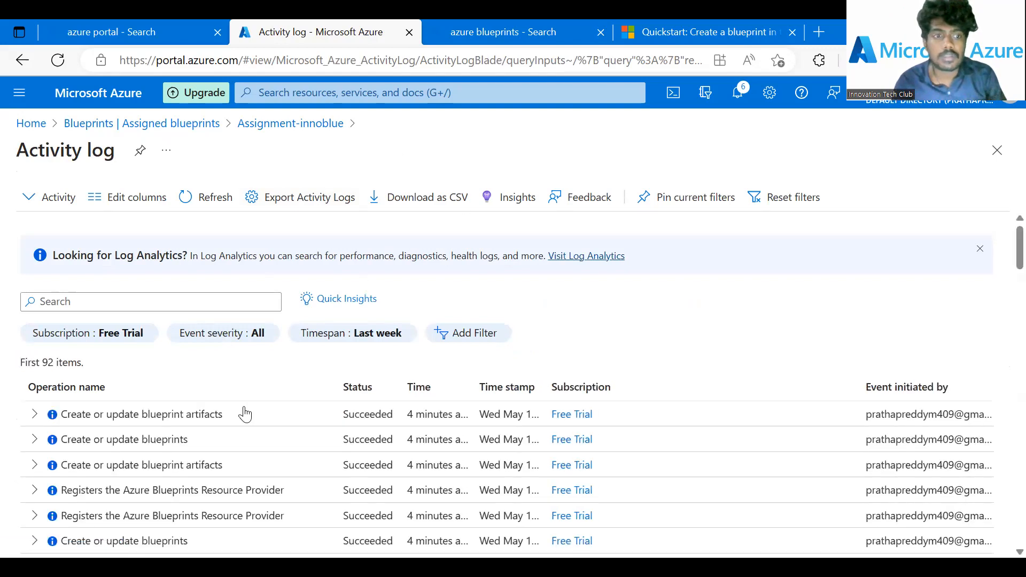
scroll(244, 413, down, 5)
scroll(245, 414, down, 10)
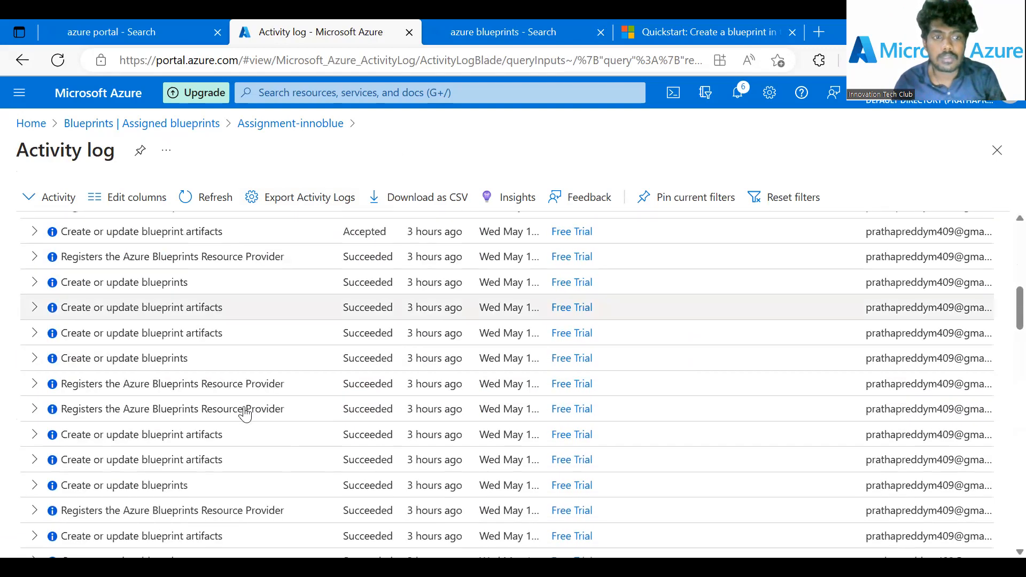
scroll(245, 414, down, 10)
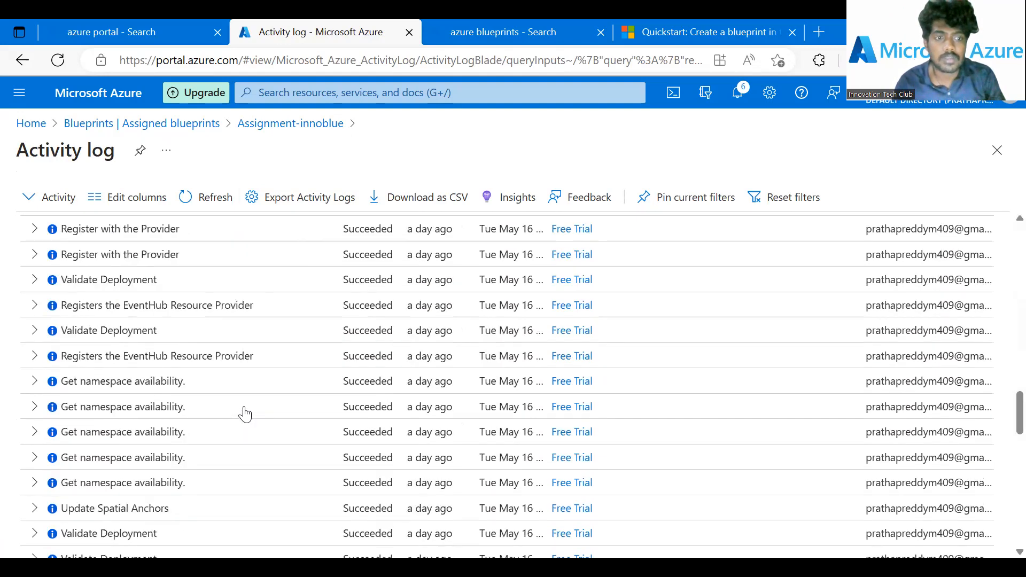
scroll(245, 414, up, 8)
scroll(244, 414, up, 15)
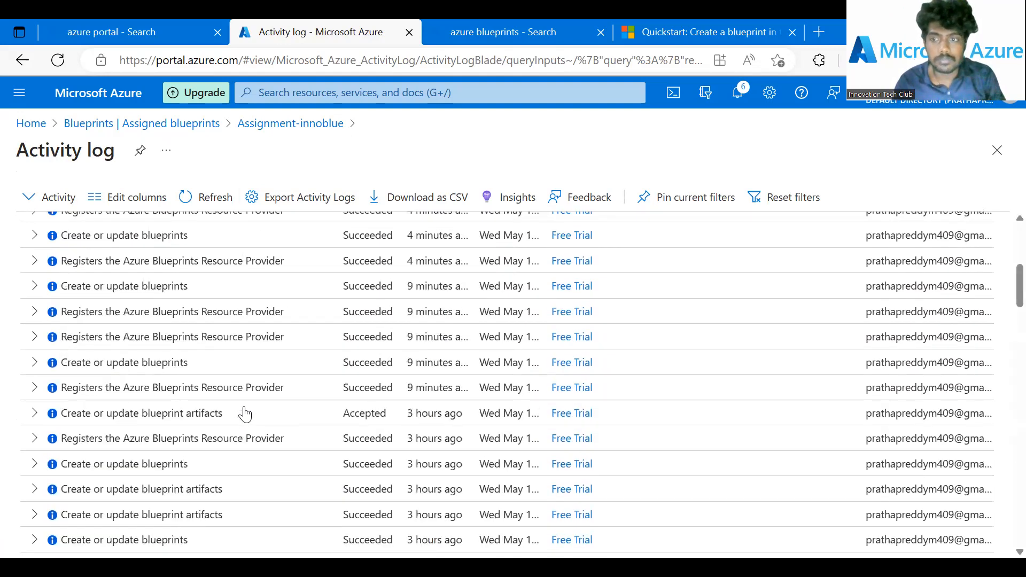